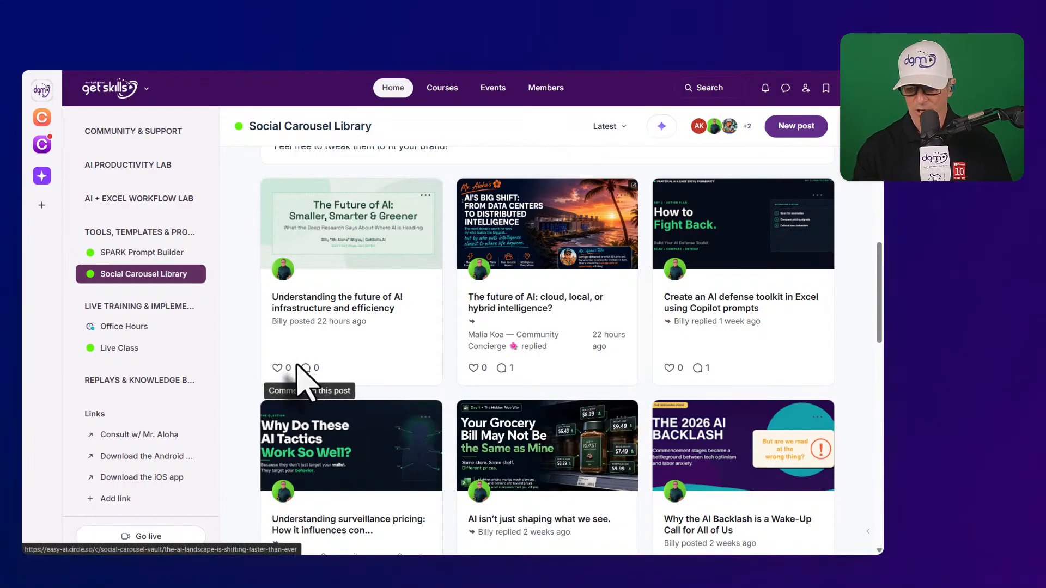
- Open the 'Create an AI defense toolkit in Excel' post and scroll to its Prompt 1 thru 3 comment
scroll(272, 382, down, 3)
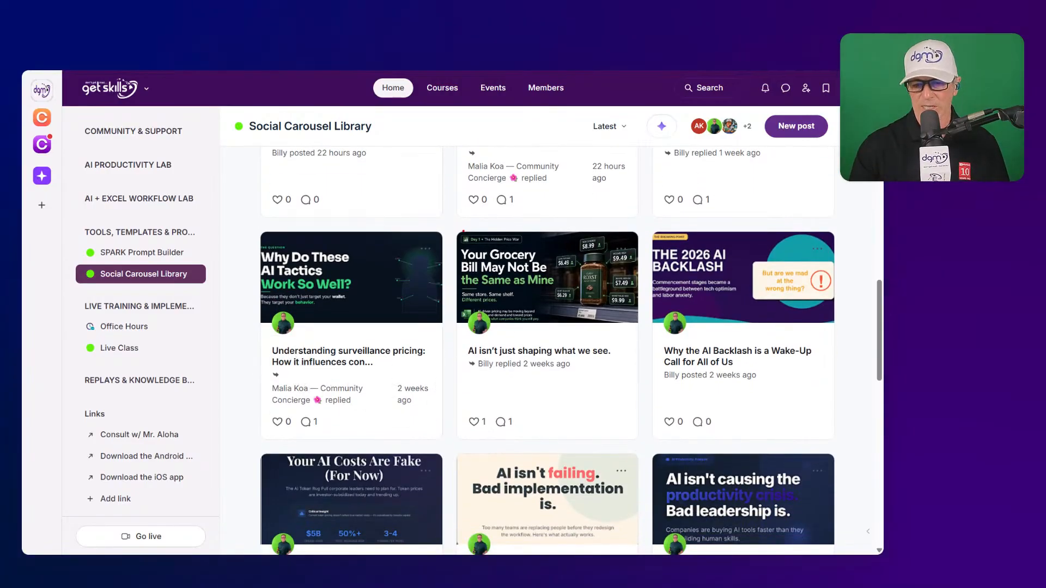
mouse_move(451, 229)
mouse_down()
mouse_move(584, 408)
mouse_move(642, 426)
mouse_up()
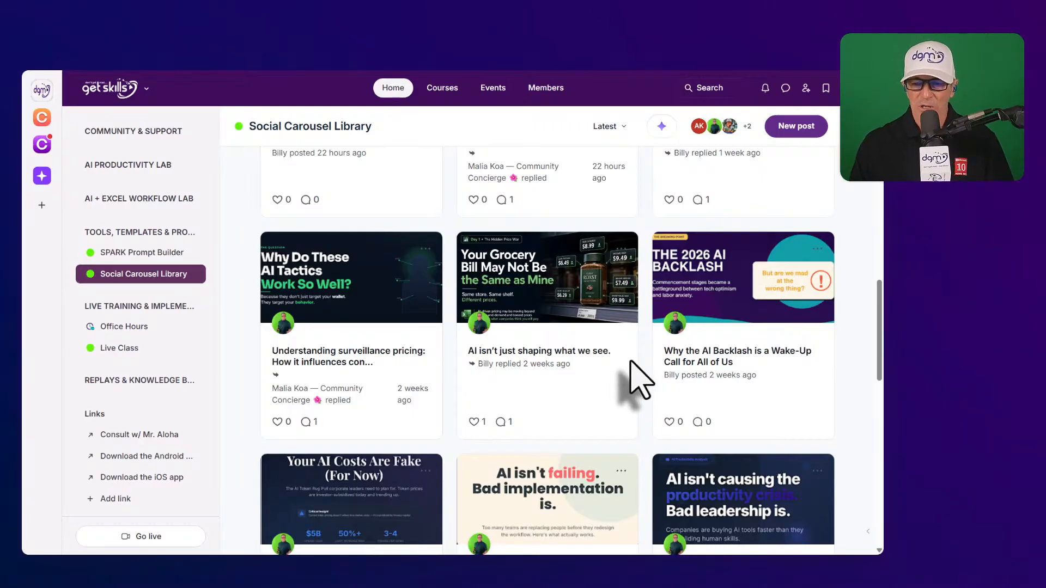
scroll(632, 376, up, 4)
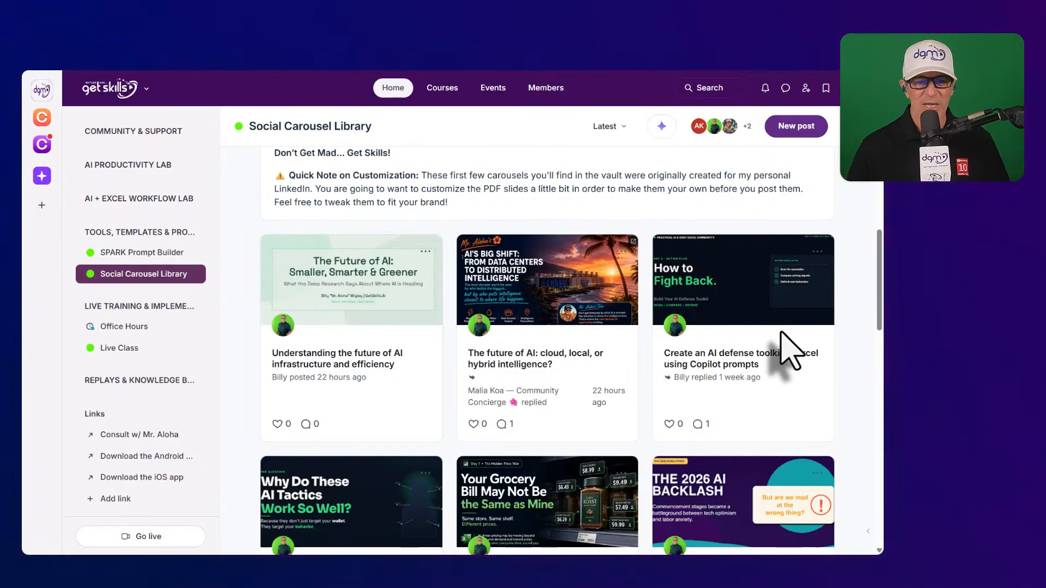
scroll(741, 381, down, 1)
scroll(741, 381, down, 1)
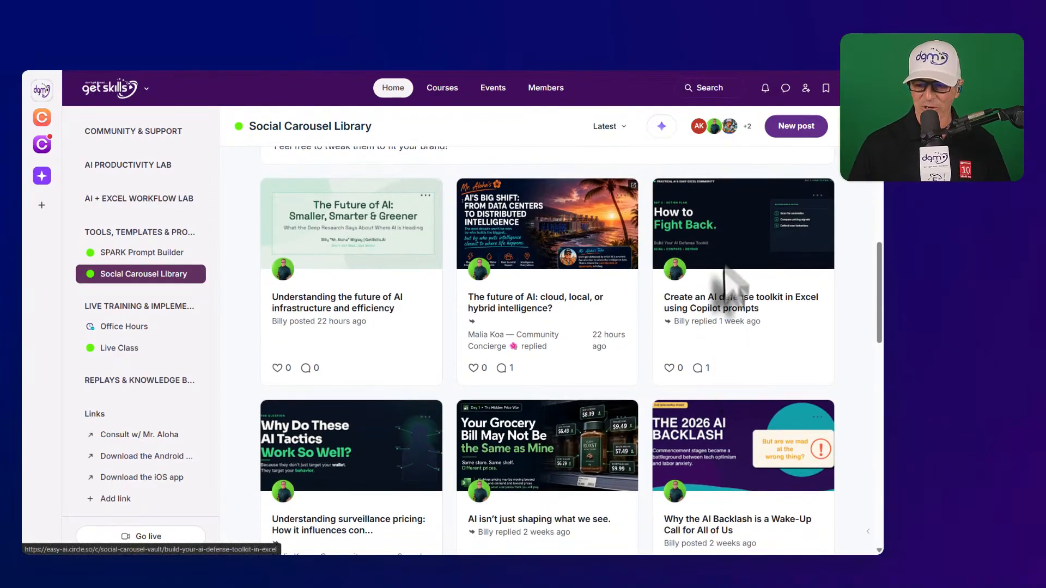
click(766, 276)
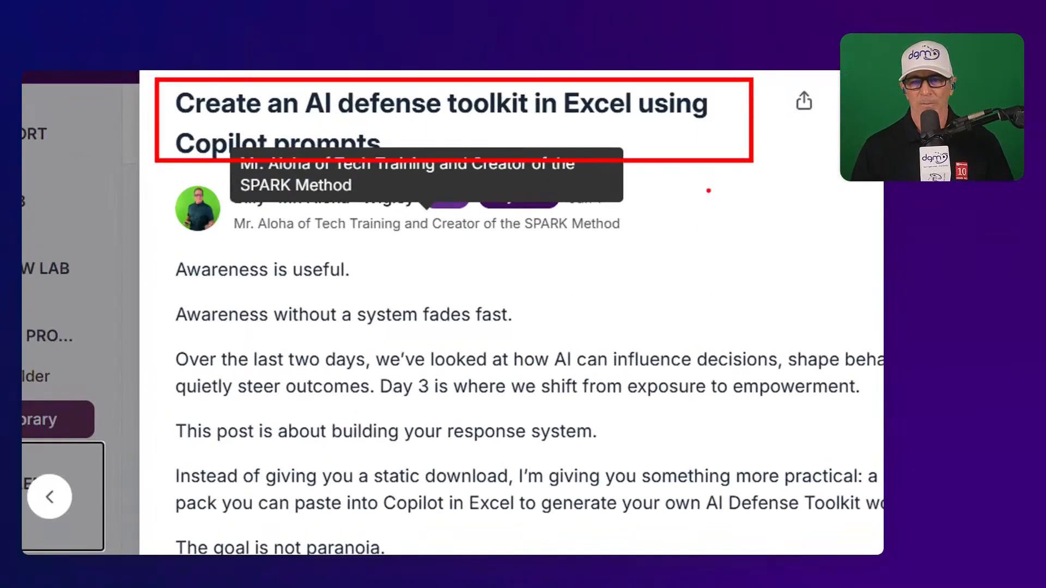
scroll(523, 327, down, 10)
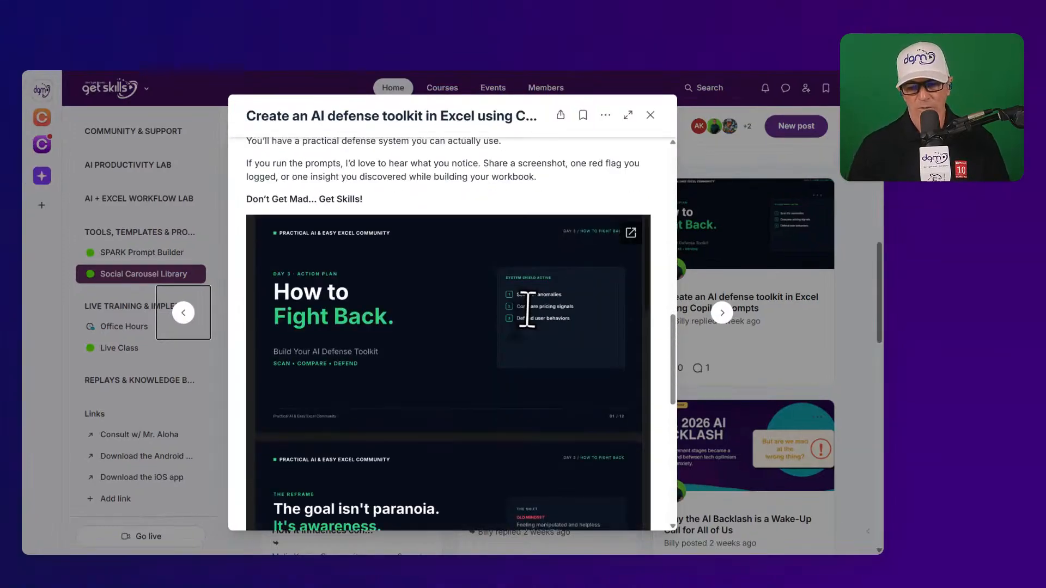
scroll(535, 341, down, 15)
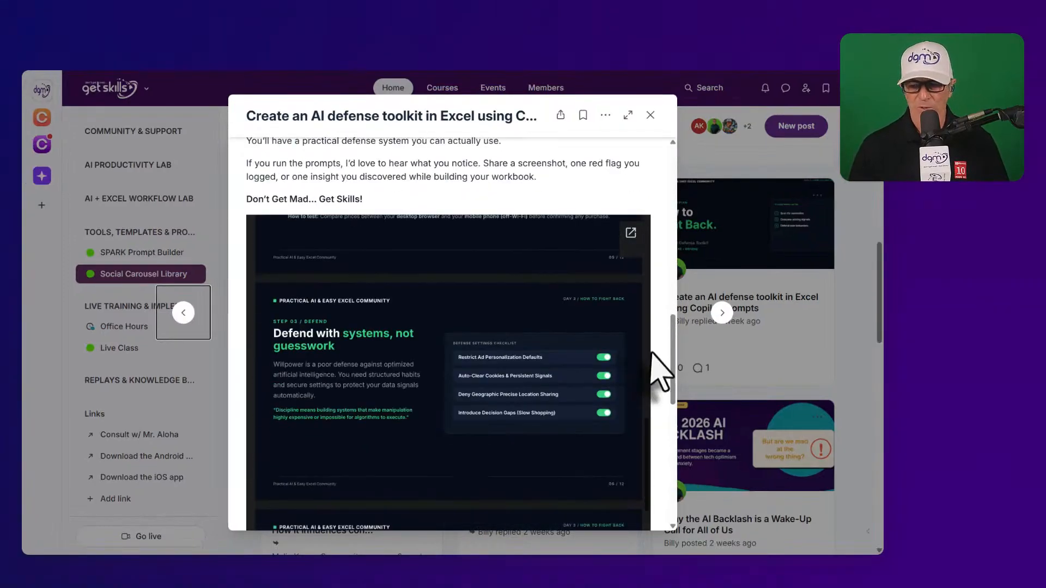
scroll(658, 349, down, 5)
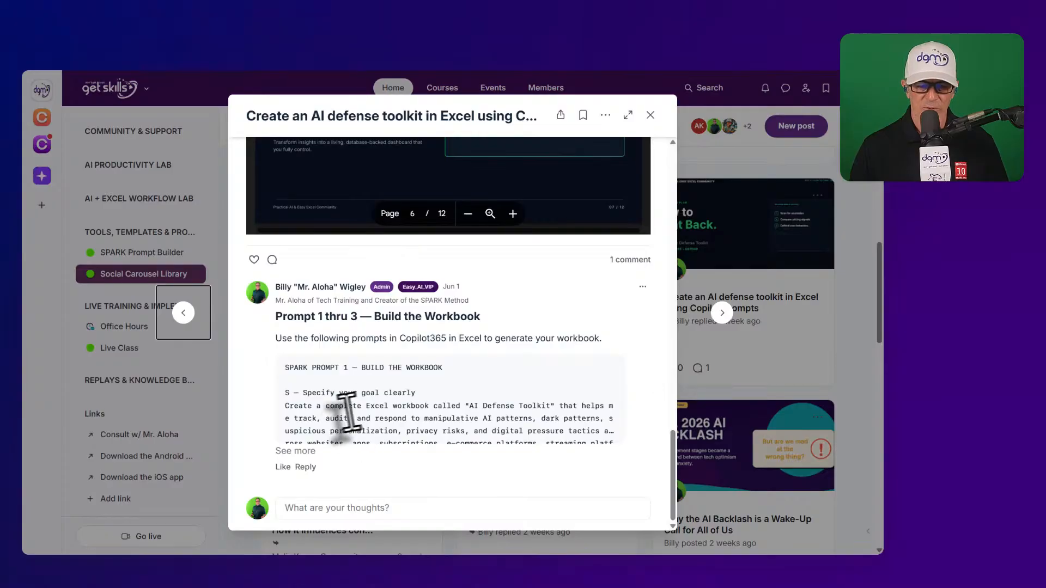
- Expand the prompt comment with 'See more' and scroll through the SPARK Prompt 1 text
click(299, 451)
scroll(370, 357, down, 3)
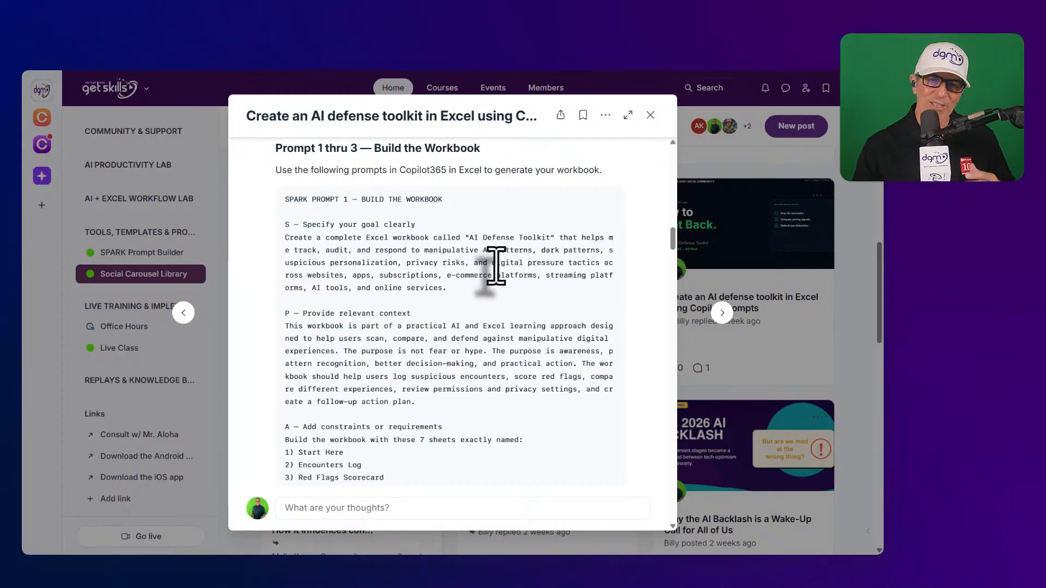
scroll(496, 265, down, 5)
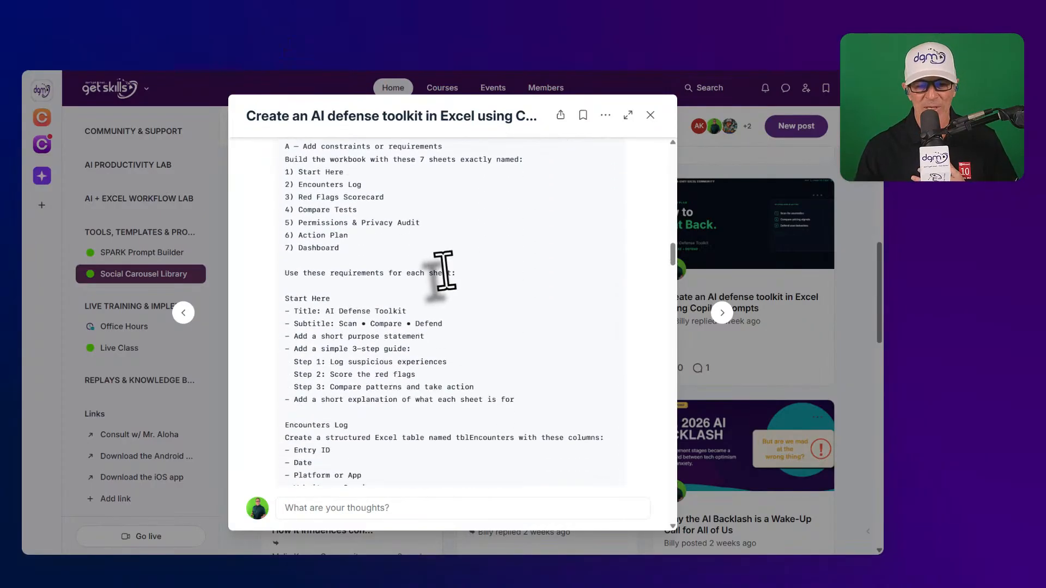
scroll(466, 297, up, 3)
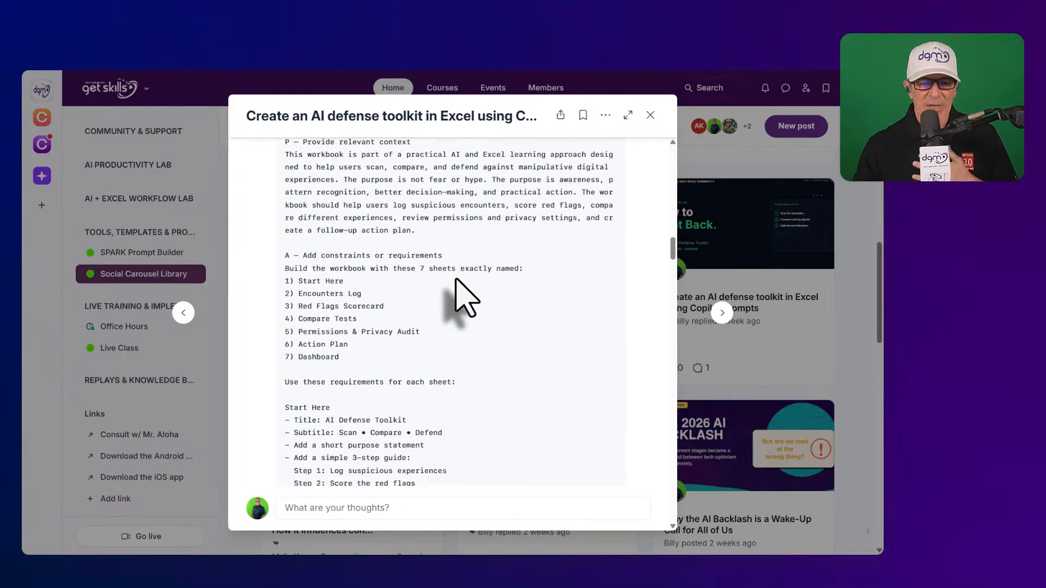
scroll(465, 297, down, 1)
scroll(466, 297, down, 2)
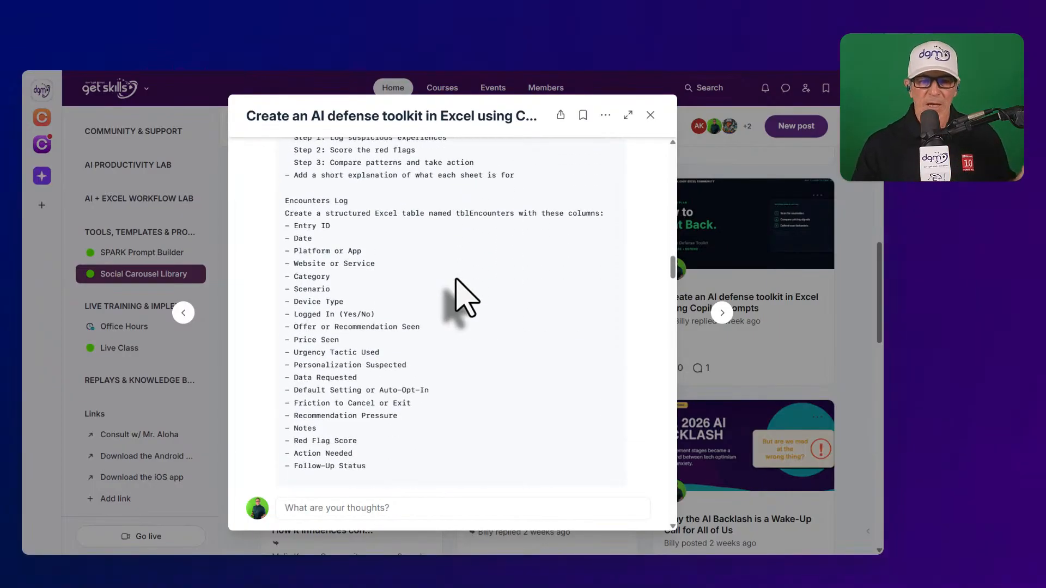
scroll(466, 297, down, 5)
scroll(460, 294, down, 5)
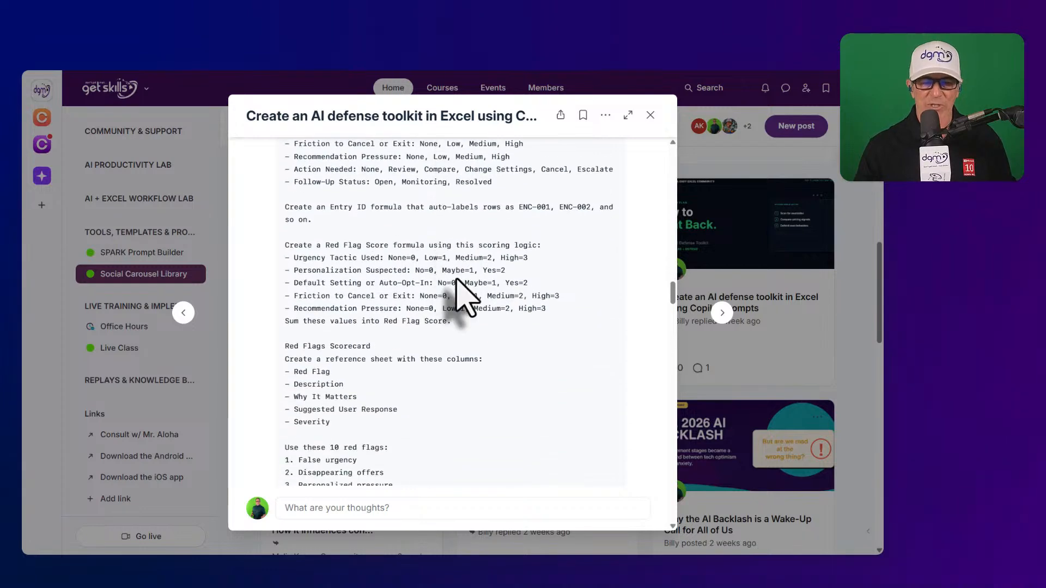
scroll(457, 280, down, 12)
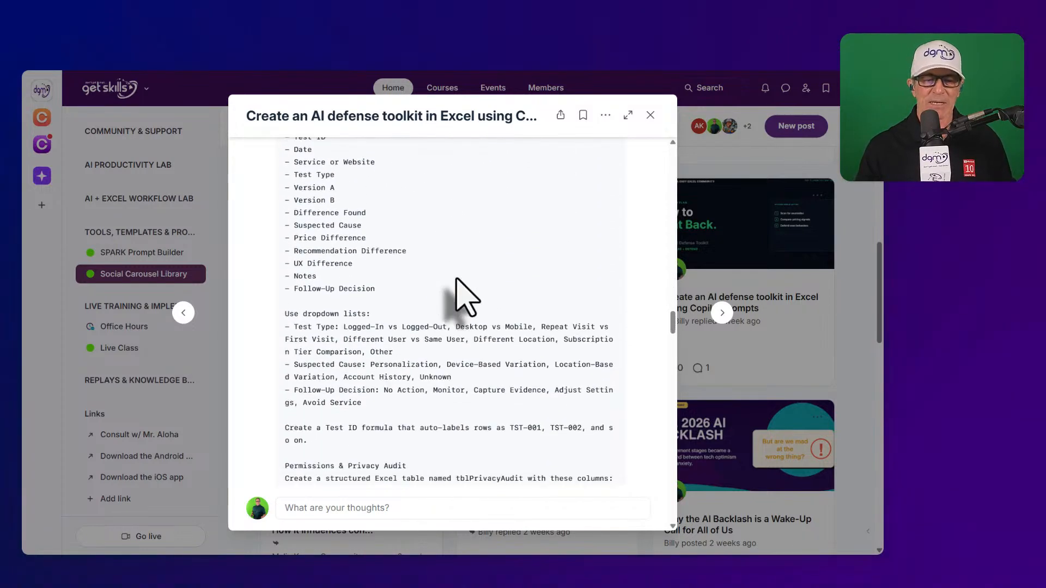
scroll(460, 297, down, 8)
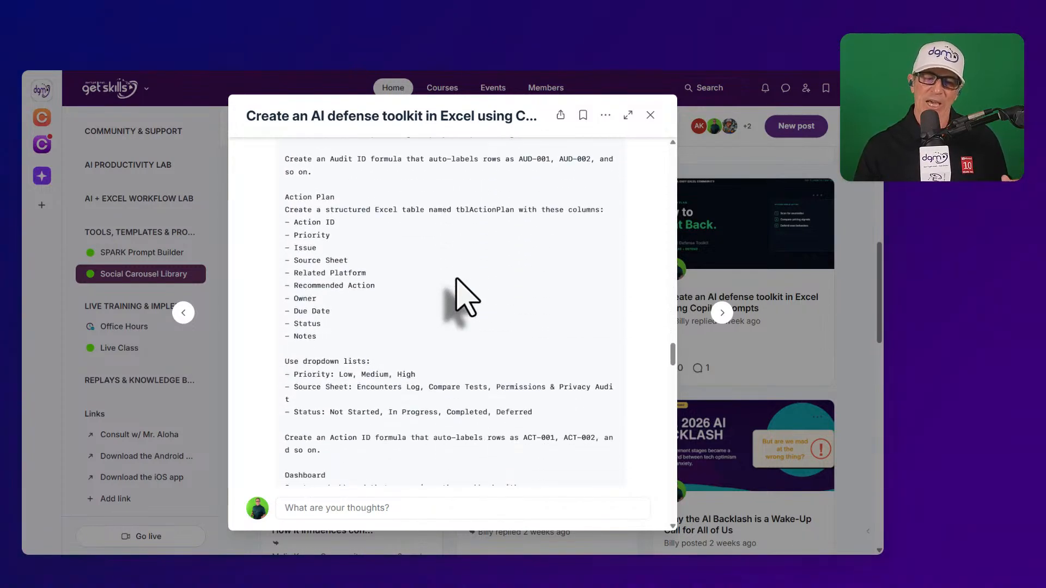
scroll(461, 294, down, 10)
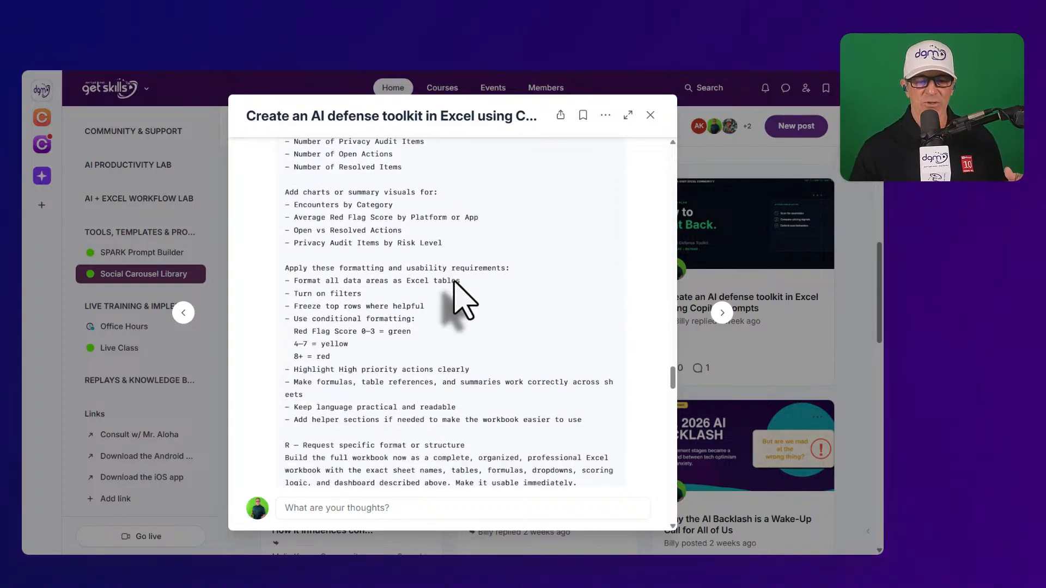
scroll(462, 300, down, 1)
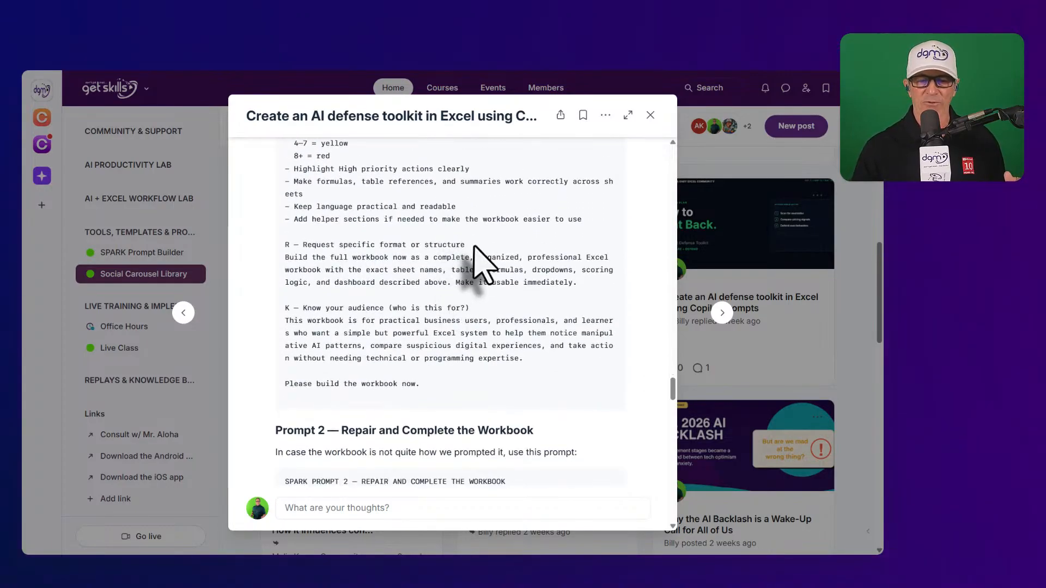
- Highlight the closing lines of Prompt 1 and scroll back over the text
drag(298, 308, 420, 307)
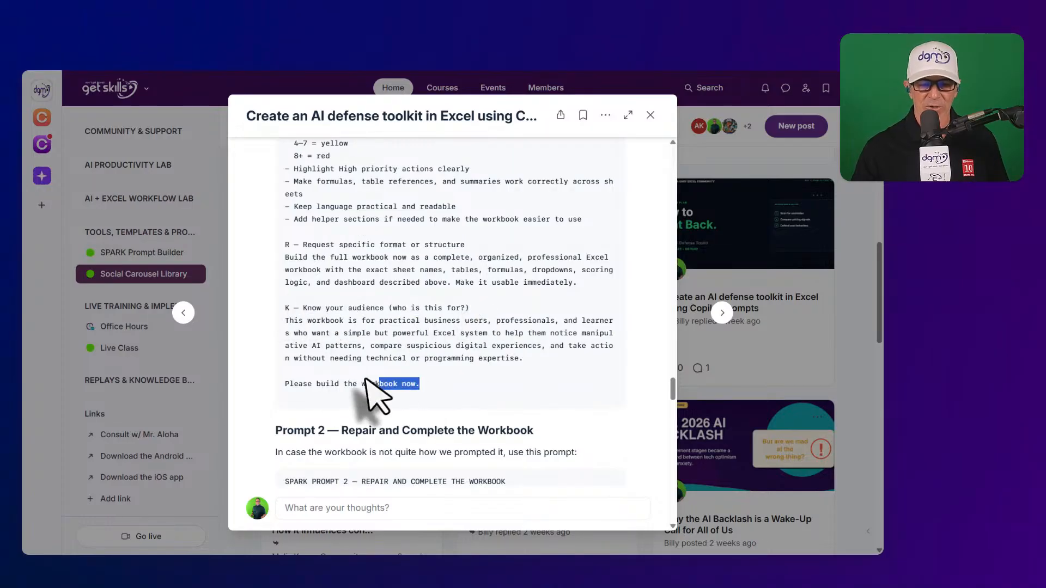
scroll(357, 354, up, 15)
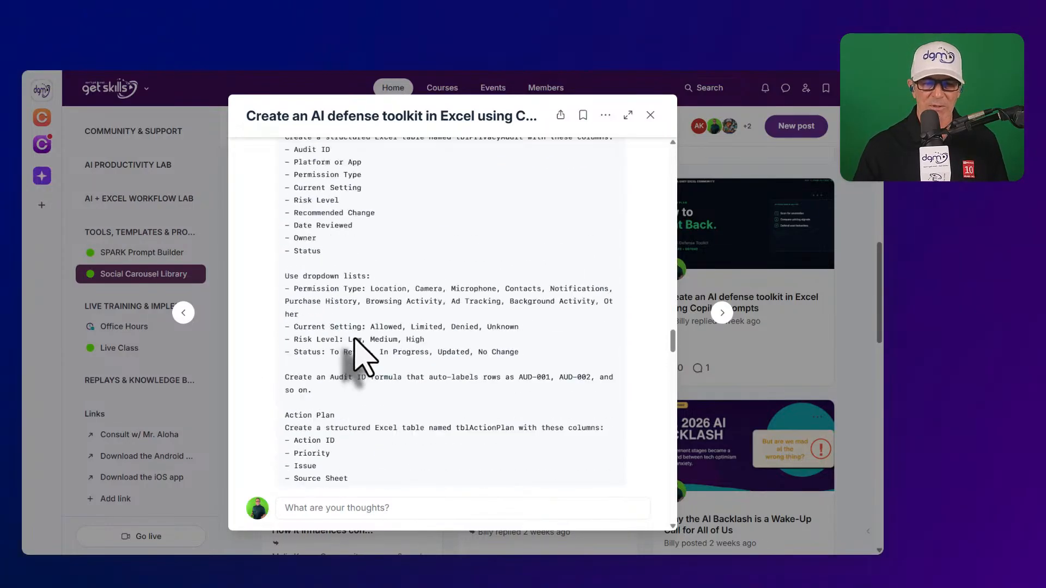
scroll(357, 354, up, 15)
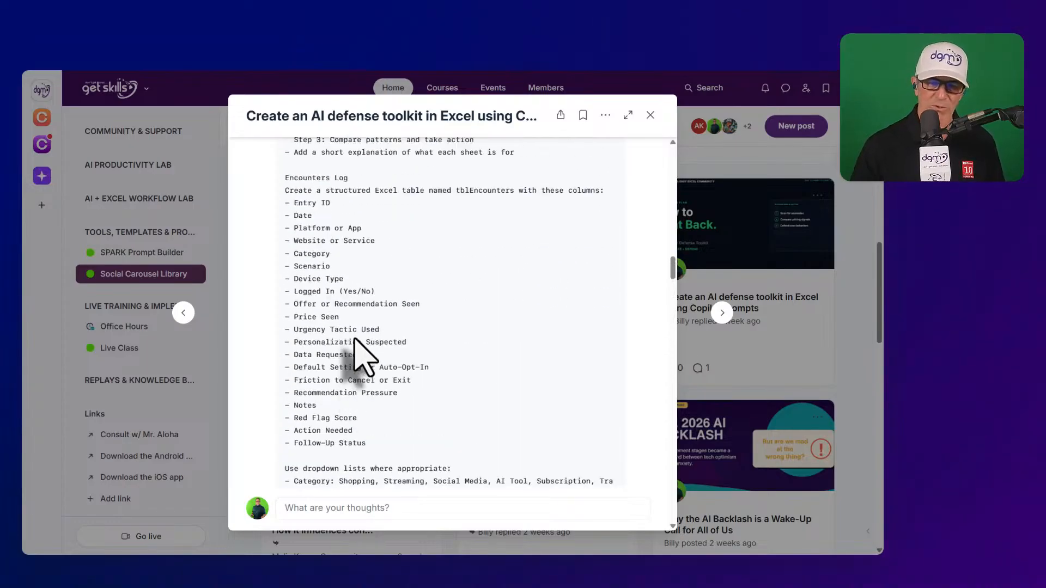
scroll(362, 357, up, 3)
scroll(349, 338, down, 4)
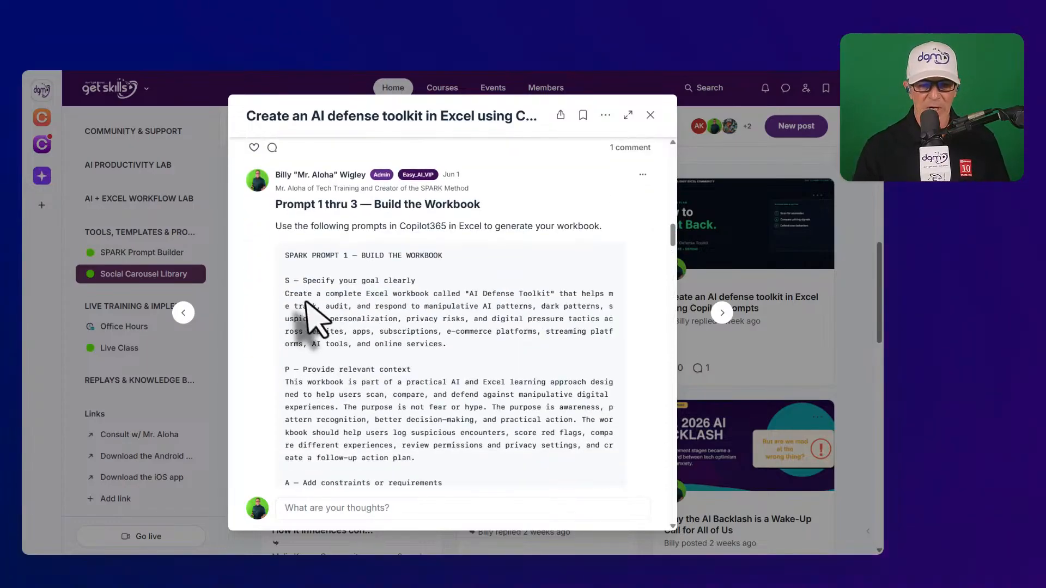
- Select the whole SPARK Prompt 1 text and scroll down through it
triple_click(284, 280)
scroll(299, 362, down, 20)
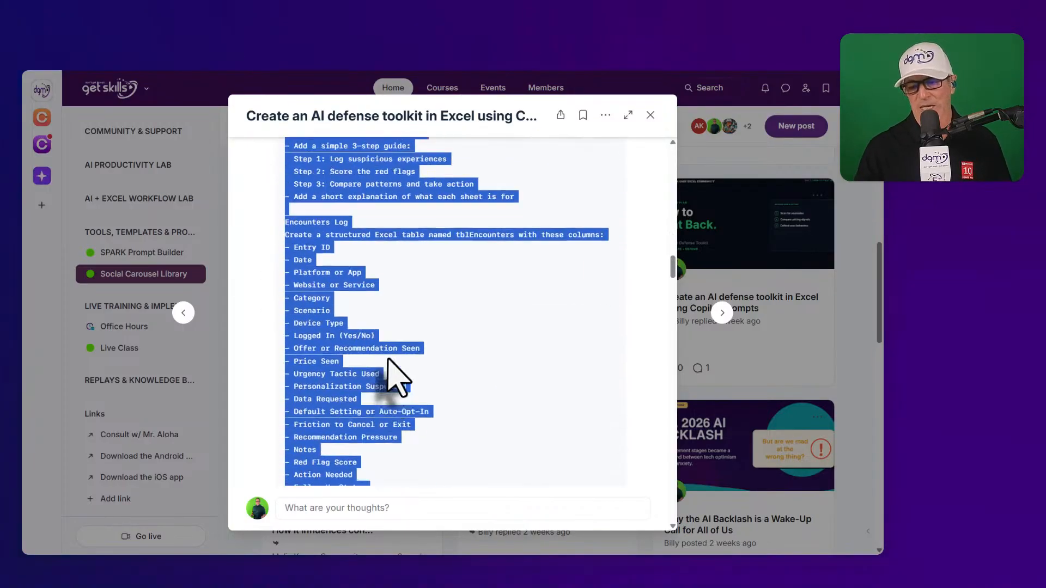
scroll(398, 376, down, 20)
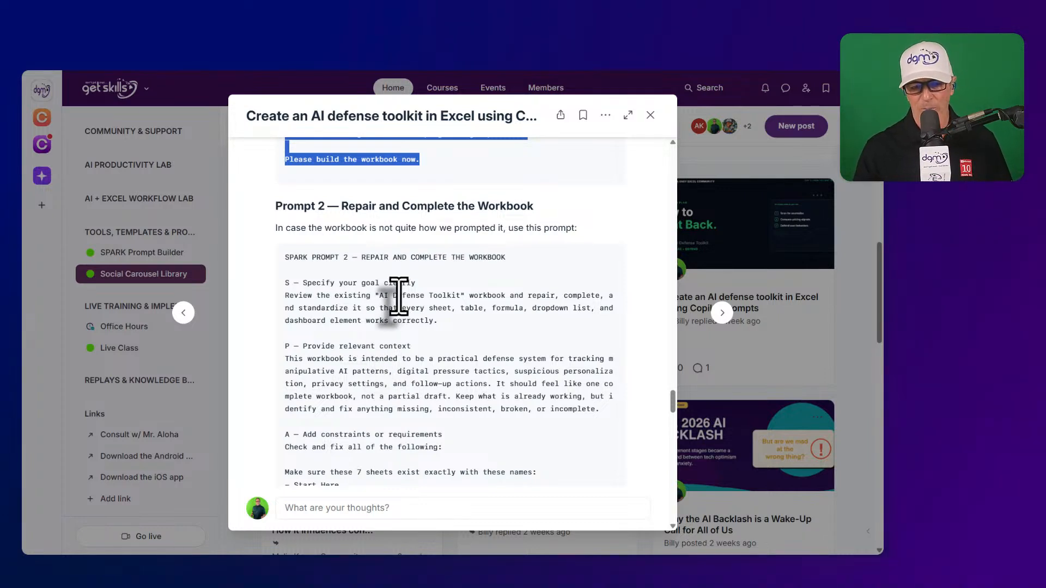
scroll(399, 297, down, 15)
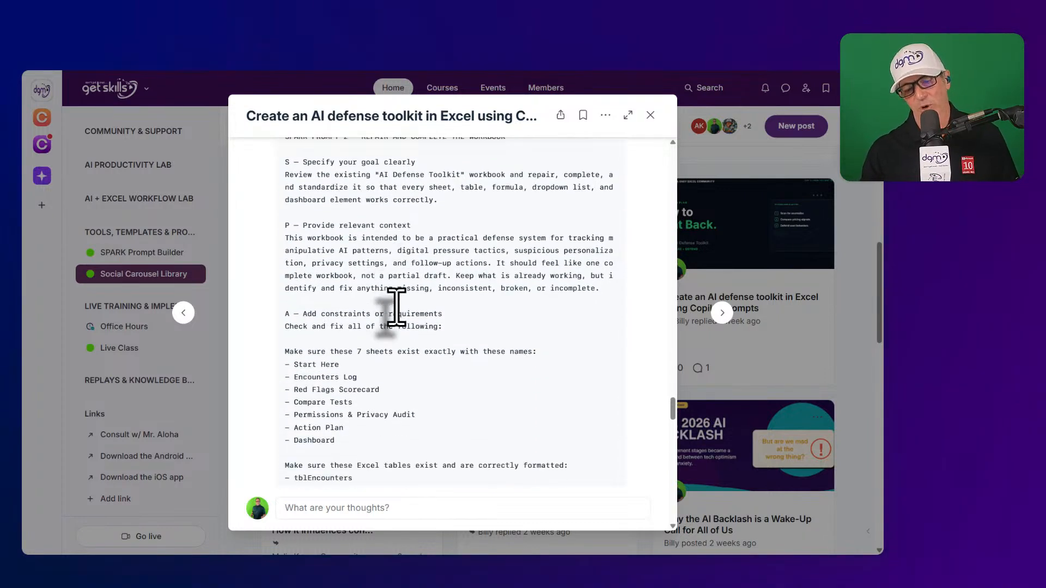
scroll(406, 321, down, 8)
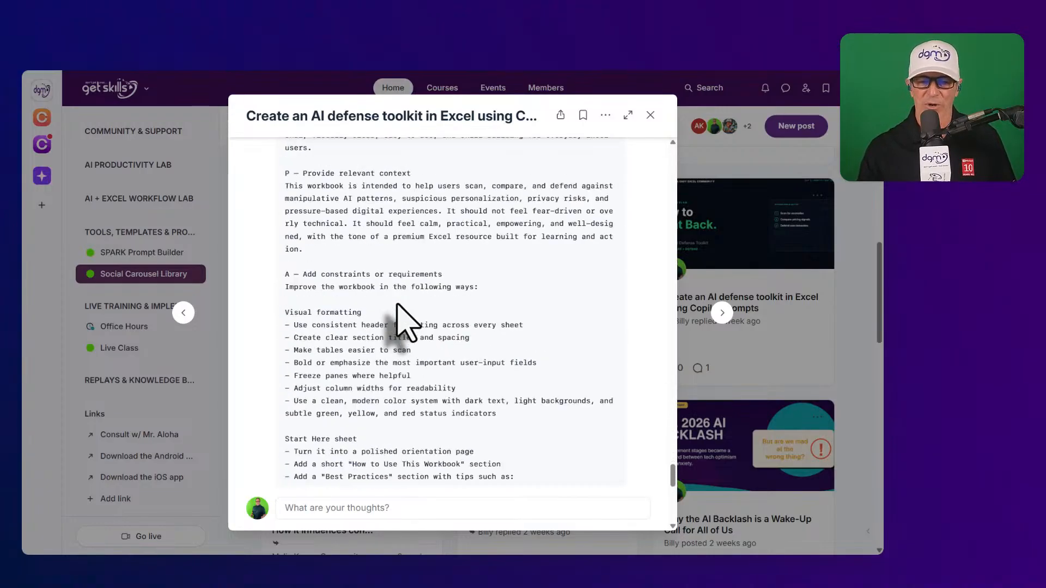
- Scroll back up to the start of SPARK PROMPT 1, then switch to the AI_DEFENSE_TOOLKIT workbook
scroll(406, 321, up, 3)
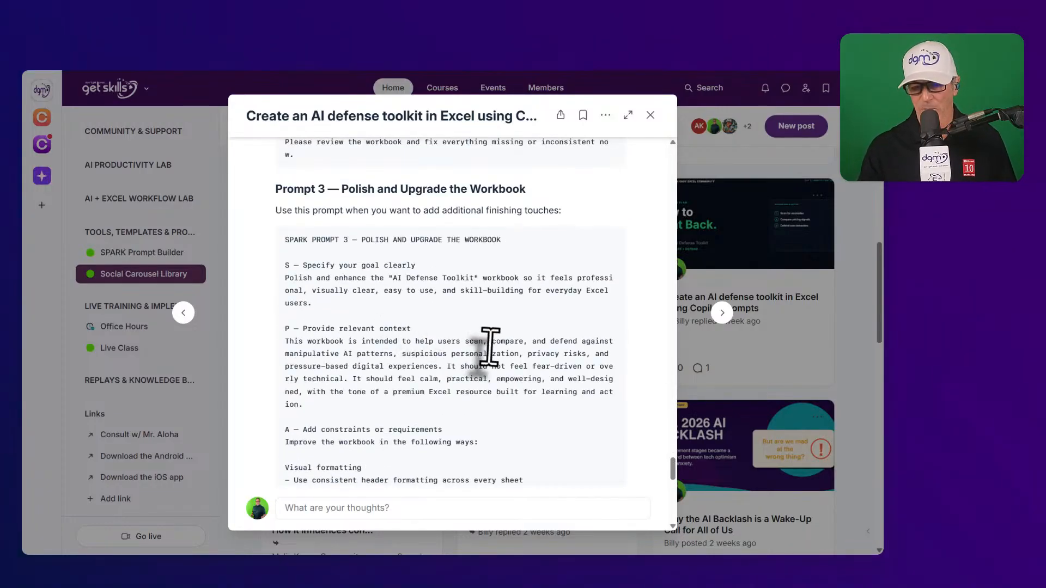
scroll(478, 353, up, 15)
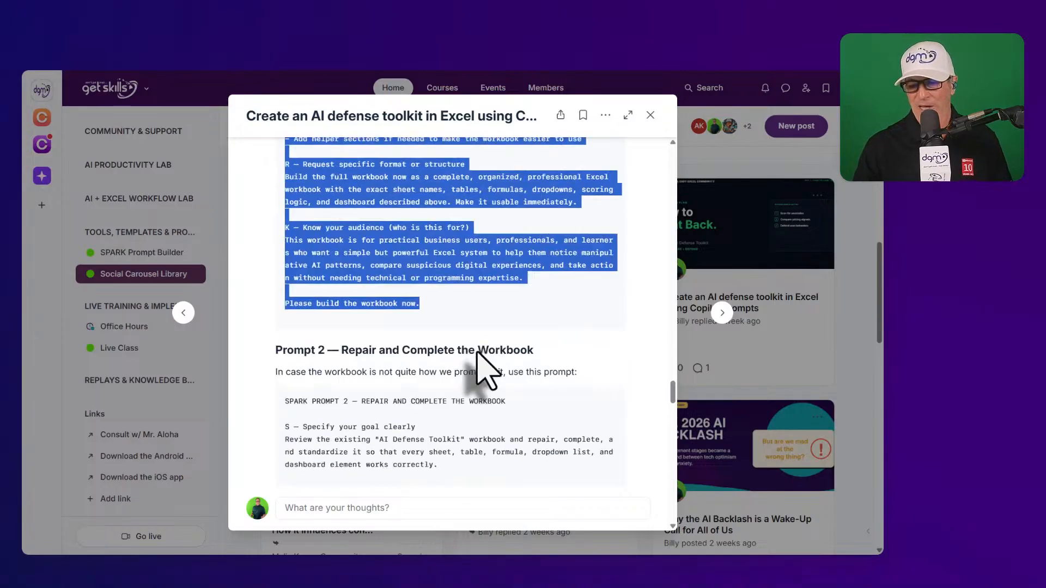
scroll(478, 353, up, 10)
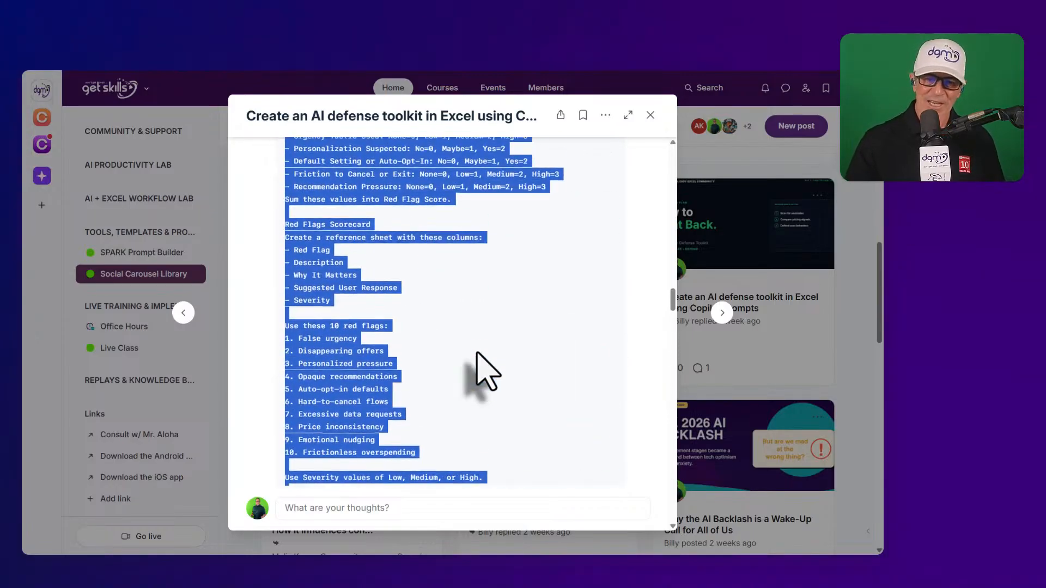
scroll(477, 353, up, 10)
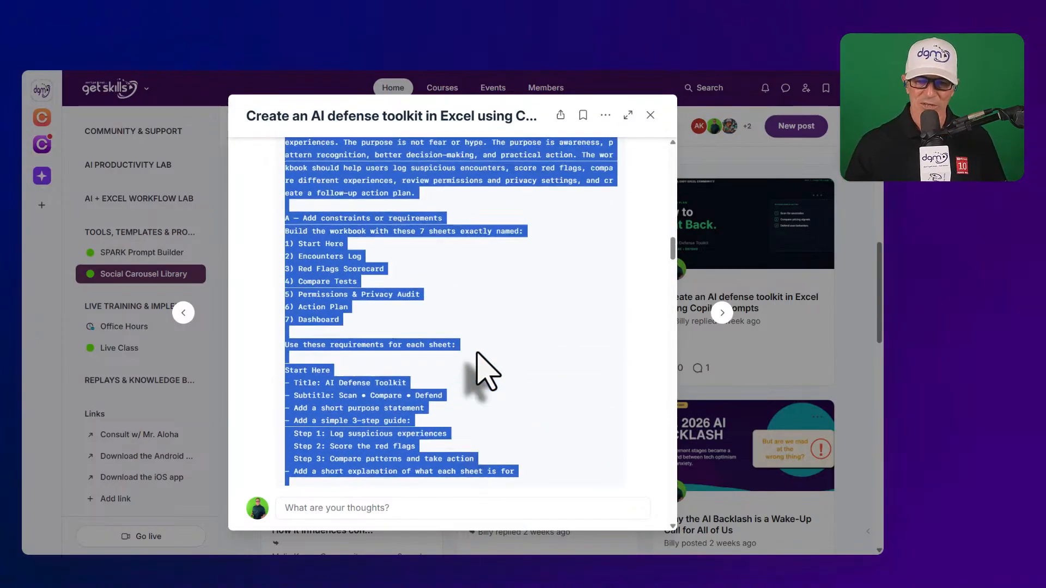
scroll(477, 354, down, 1)
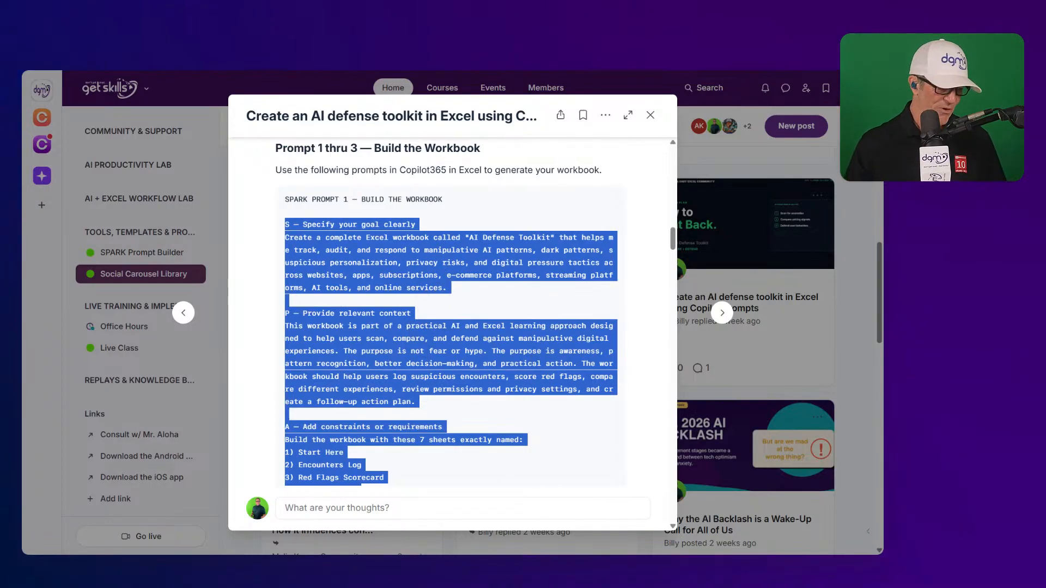
key(alt+Tab)
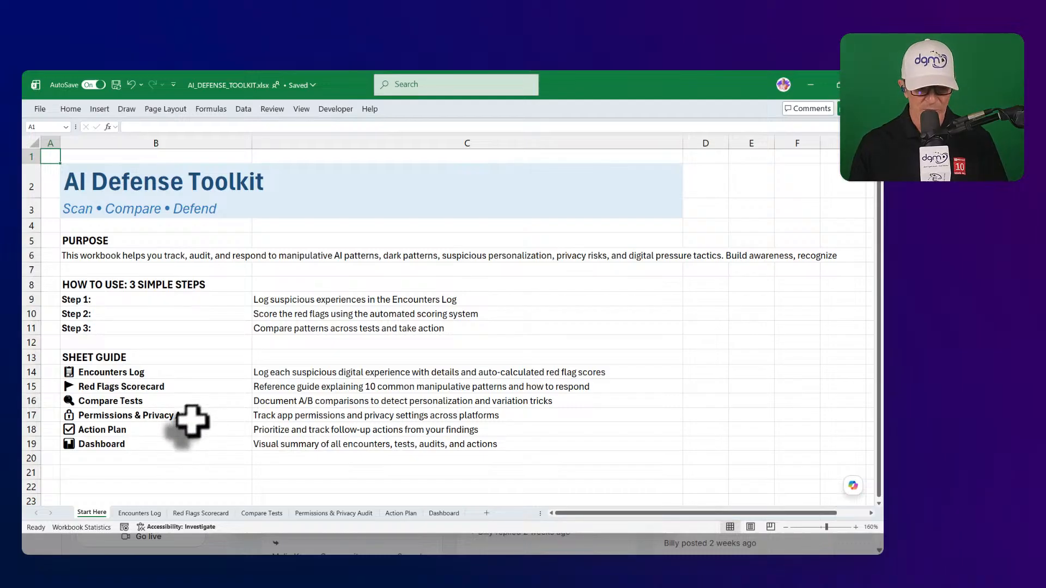
mouse_move(64, 490)
mouse_down()
mouse_move(131, 523)
mouse_move(498, 523)
mouse_up()
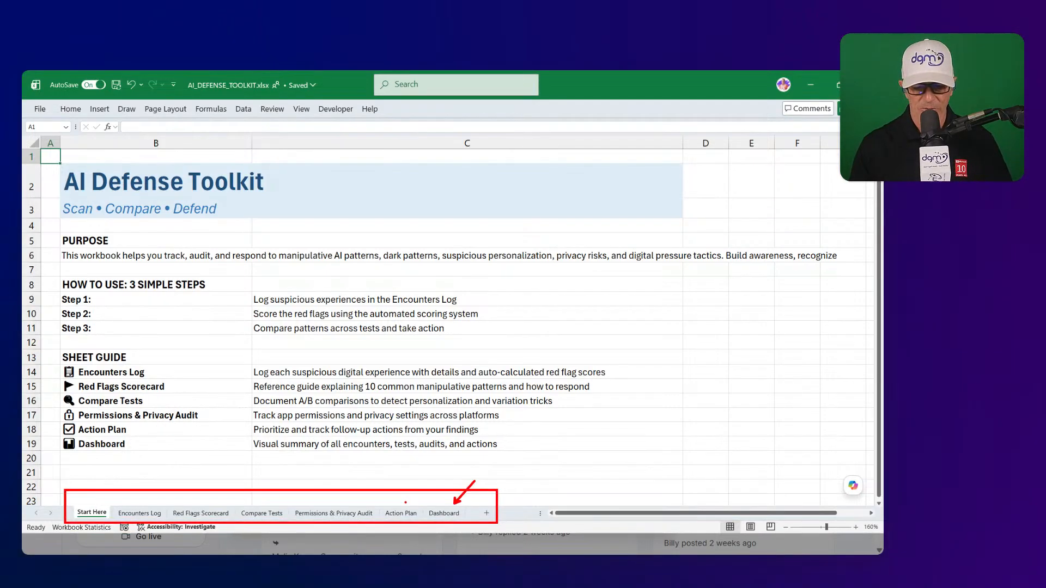
key(Escape)
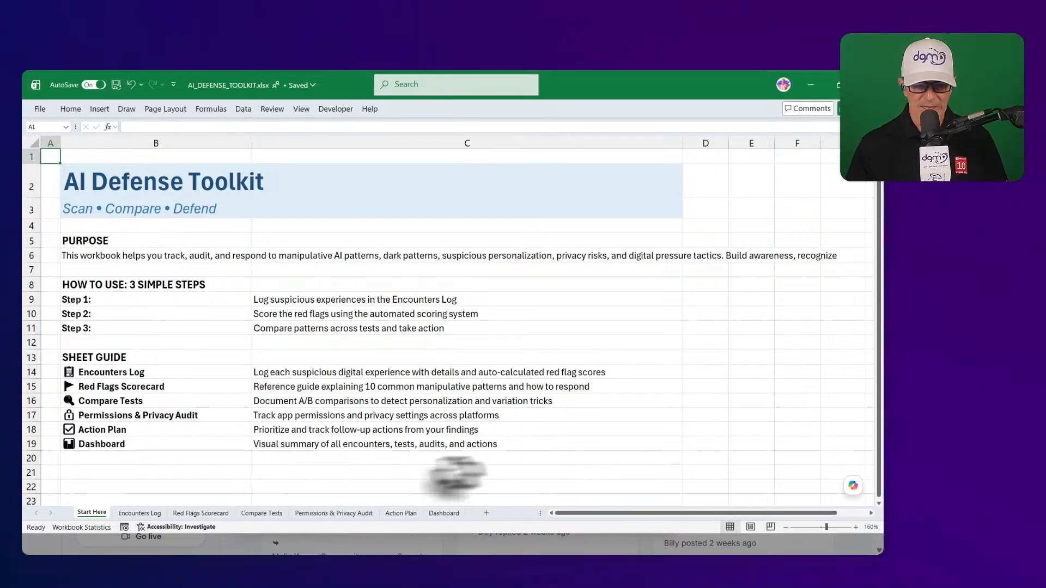
- Review the Encounters Log, Red Flags Scorecard and Compare Tests sheets, checking the Suggested User Response filter
click(141, 513)
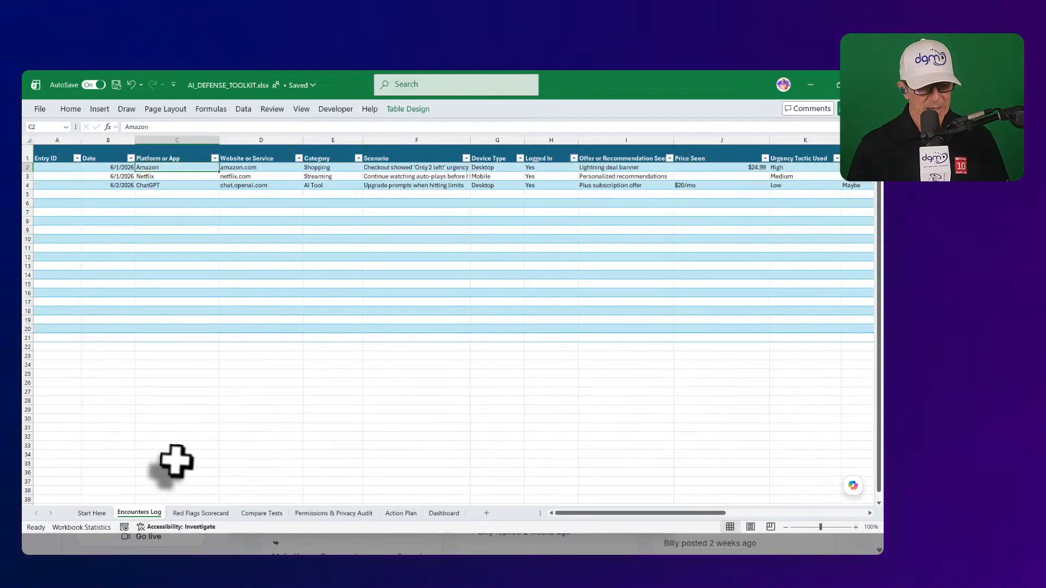
click(194, 515)
click(261, 513)
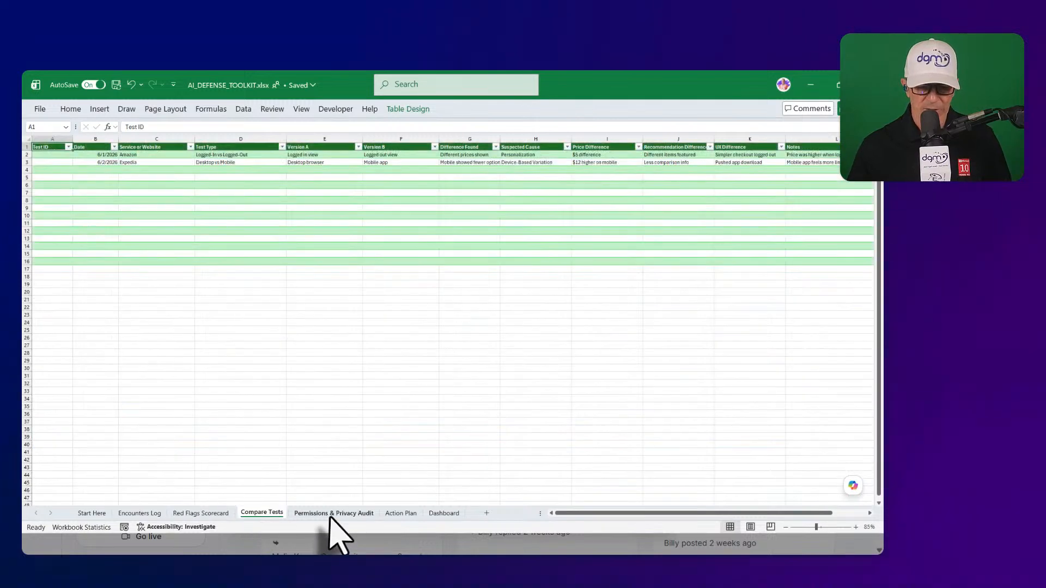
click(203, 513)
click(822, 171)
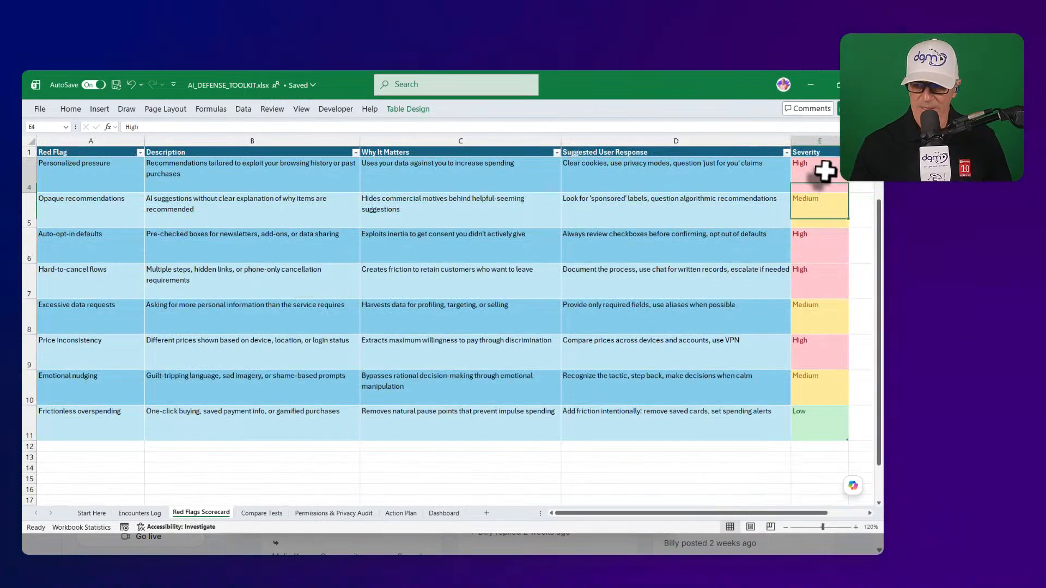
click(788, 154)
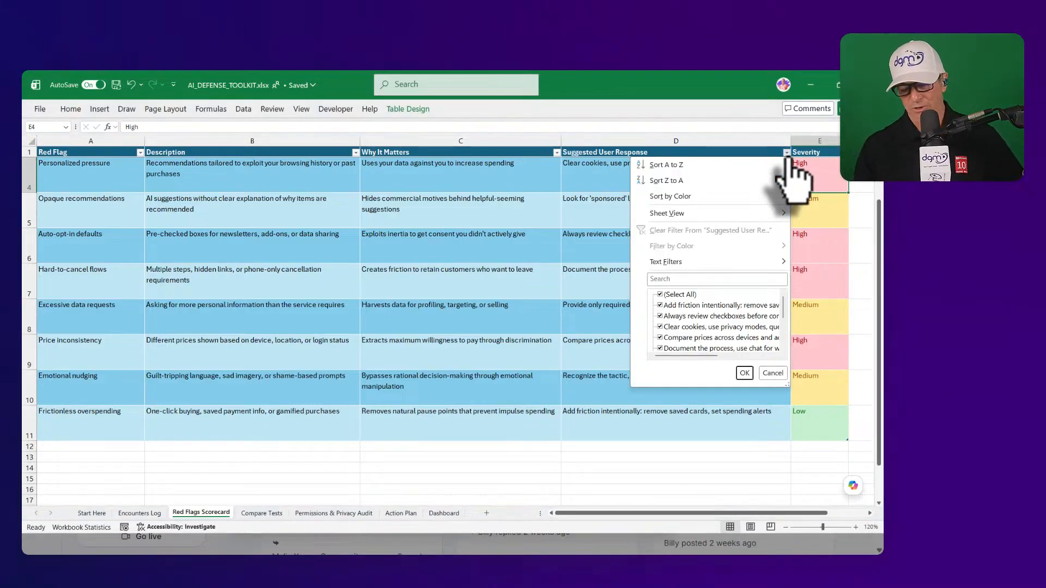
click(792, 159)
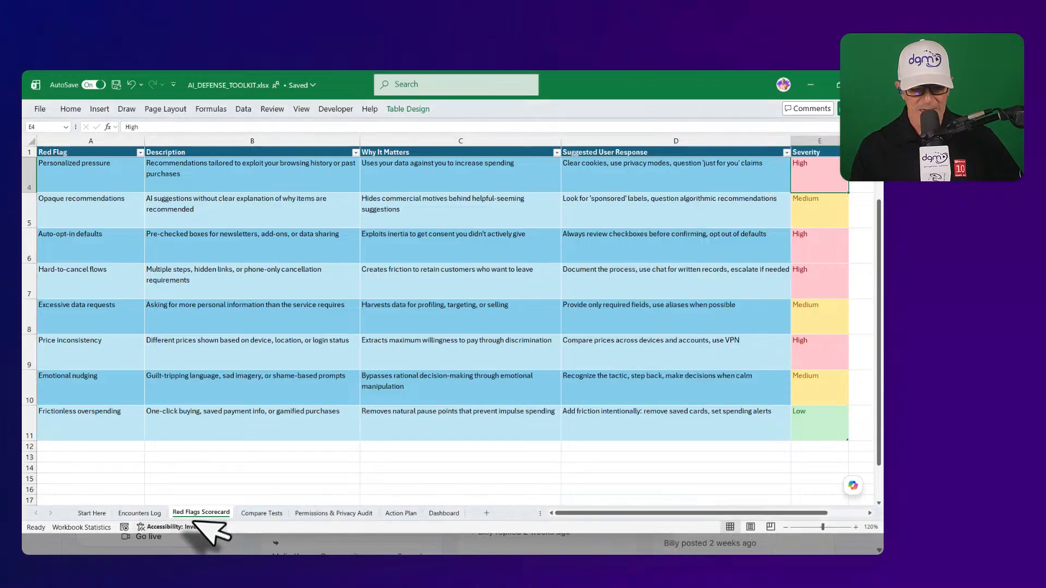
- Review the Compare Tests, Permissions & Privacy Audit, Action Plan and Dashboard sheets, then create a new blank workbook
click(261, 513)
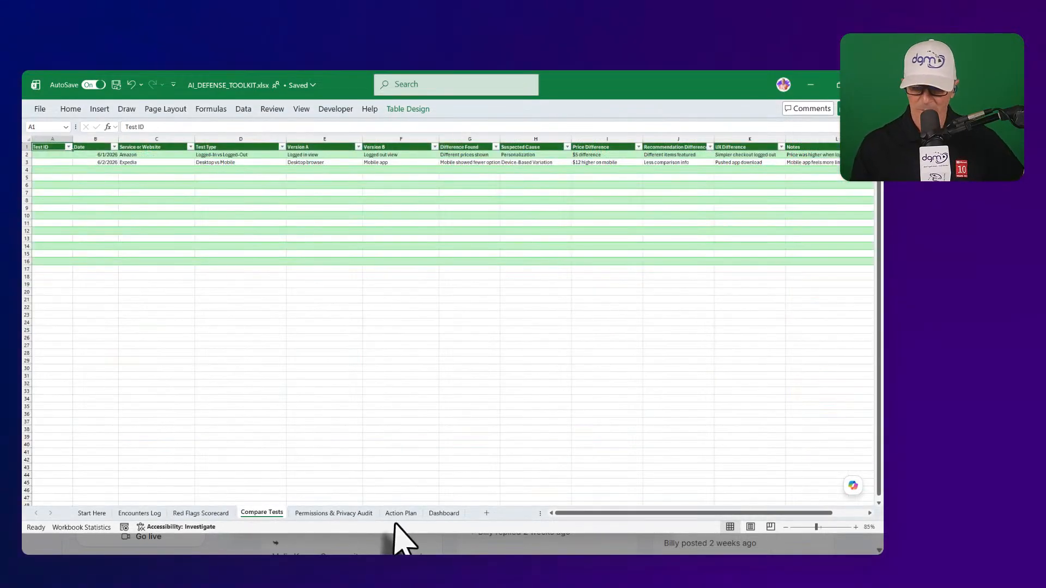
click(346, 515)
click(407, 514)
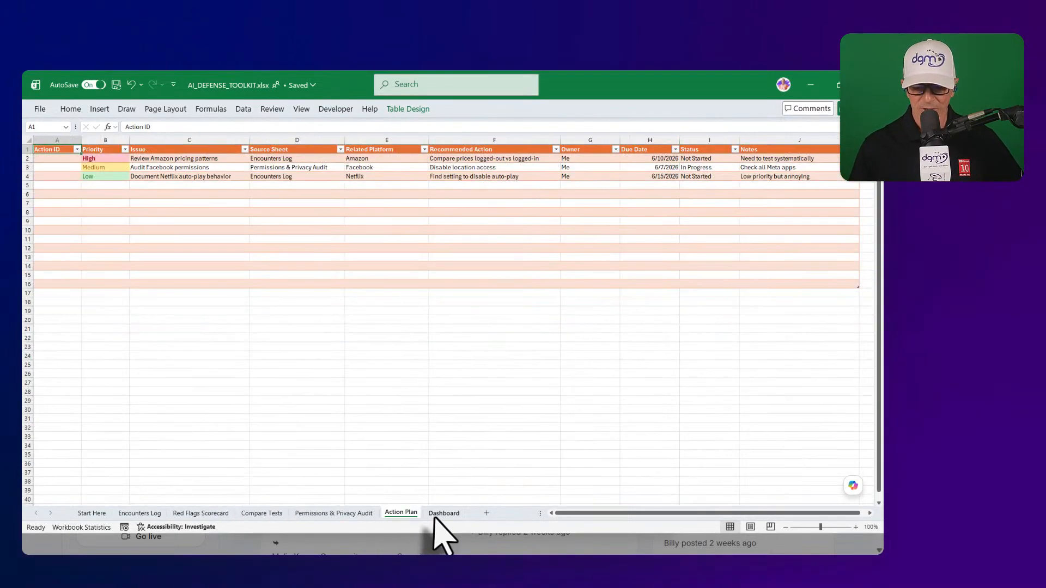
click(444, 514)
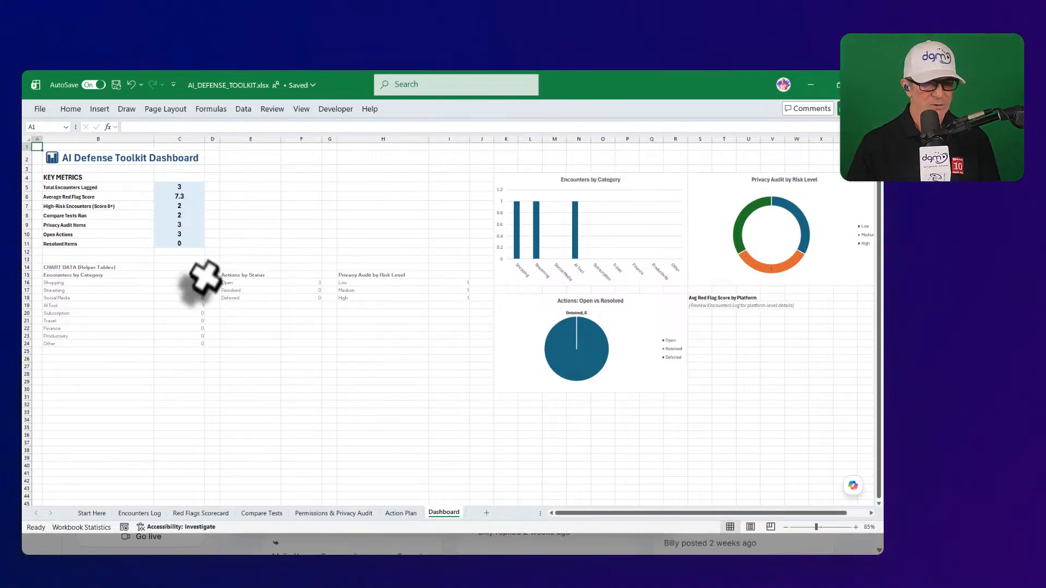
key(ctrl+n)
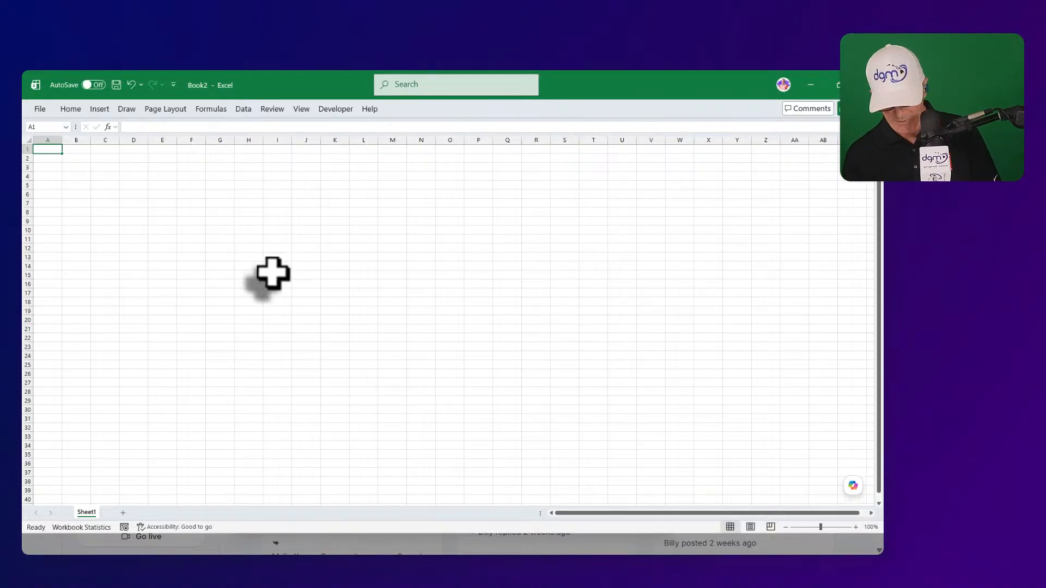
- Delete the empty Chart1 chart sheet from Book2 and bring up Save As with F12
key(F11)
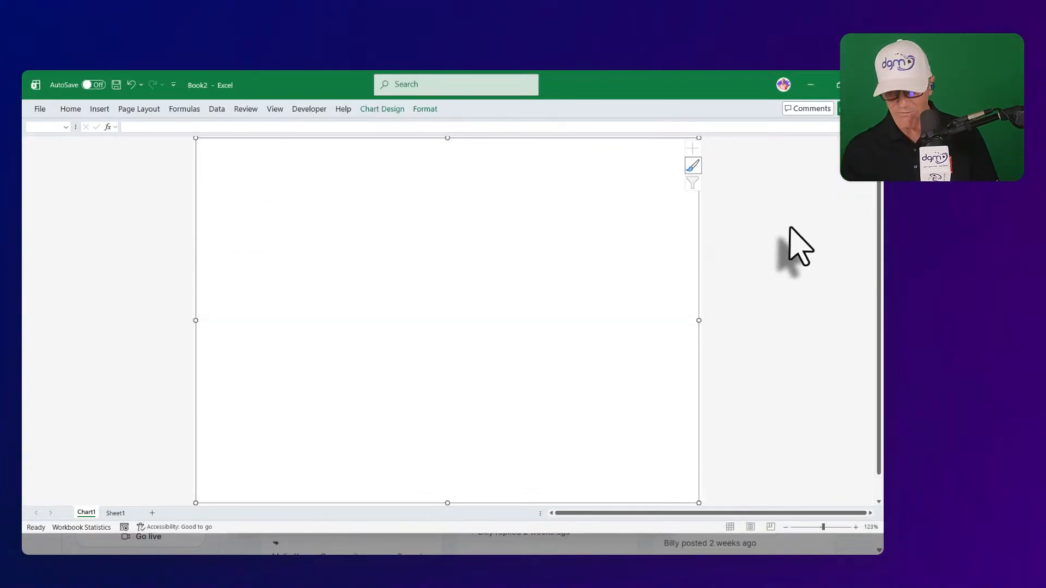
right_click(89, 513)
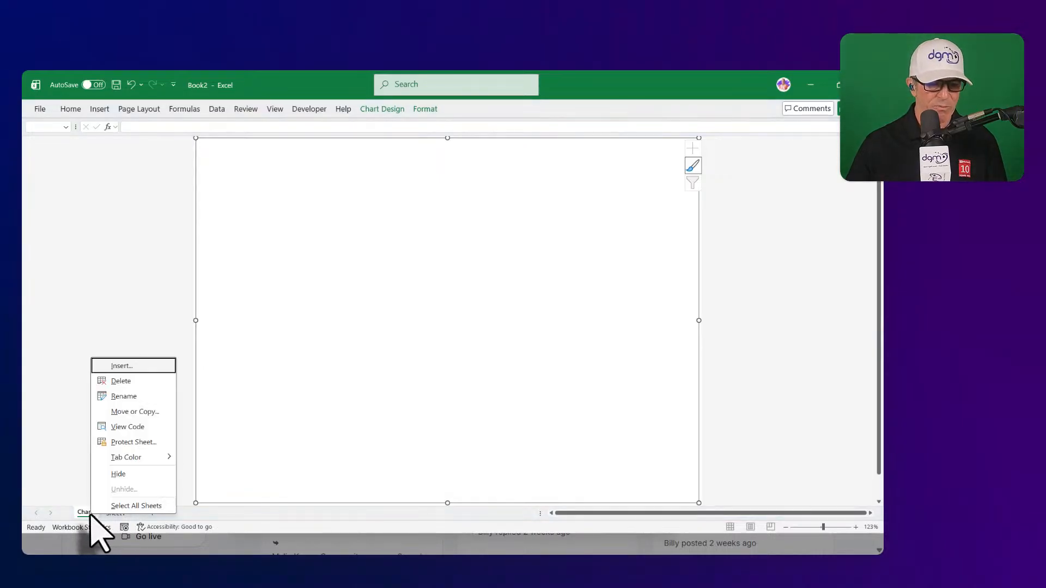
click(129, 382)
click(458, 333)
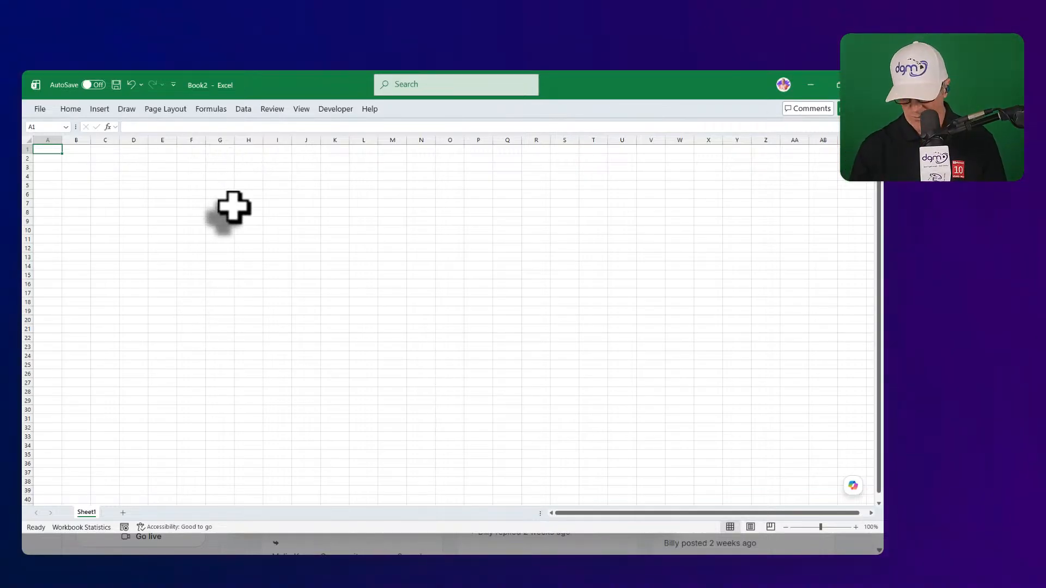
key(F12)
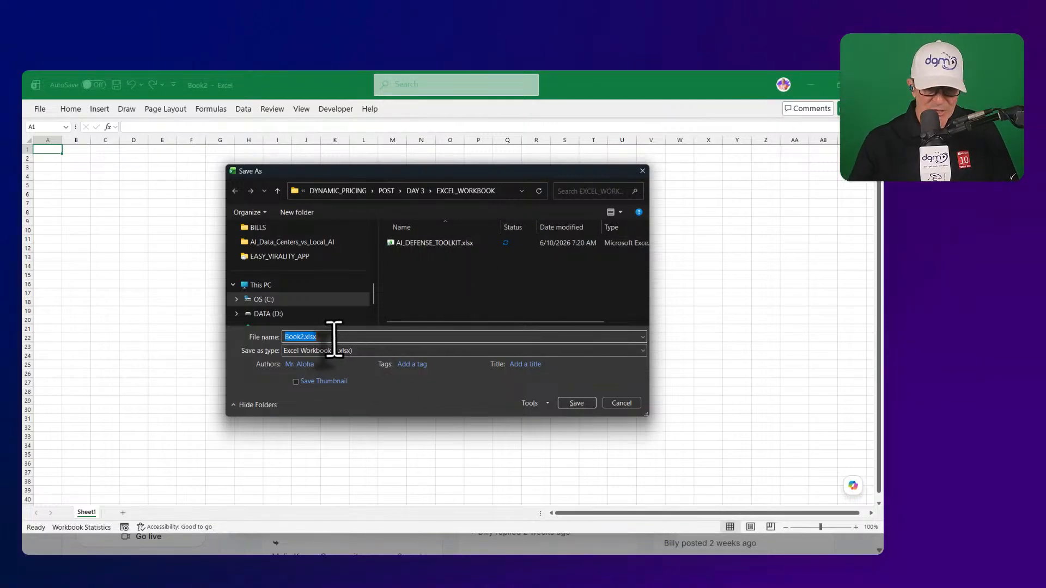
- Save Book2 as AI_DEFENSE_TOOLKIT_v2.xlsx, adapting the existing AI_DEFENSE_TOOLKIT name
text(a)
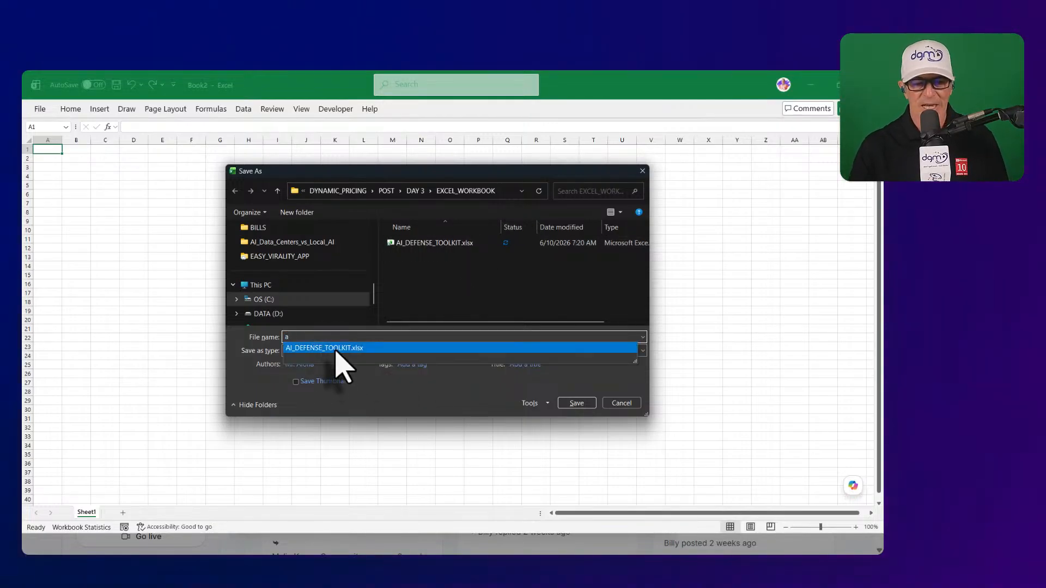
click(336, 348)
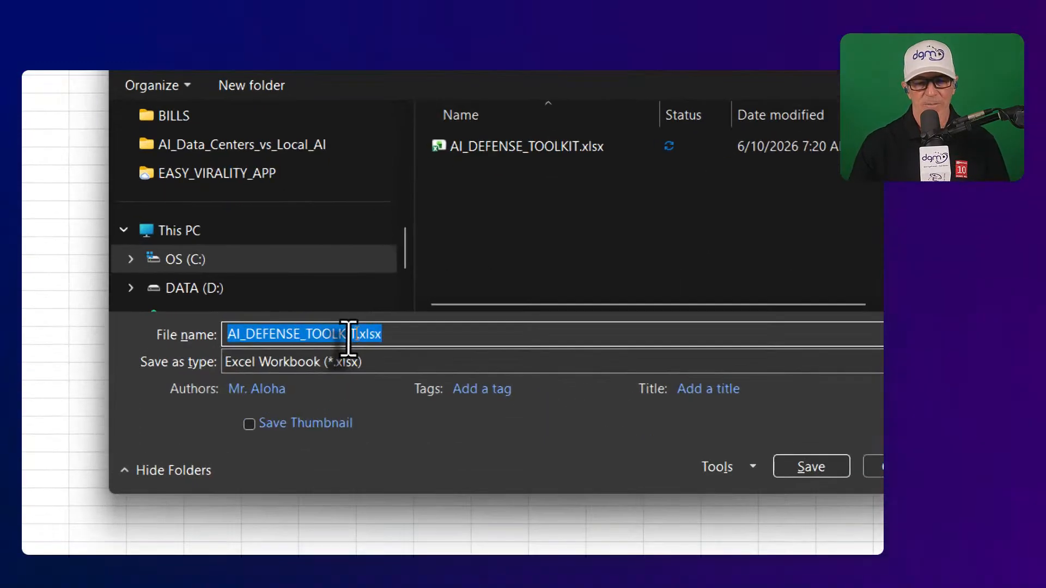
drag(347, 337, 366, 339)
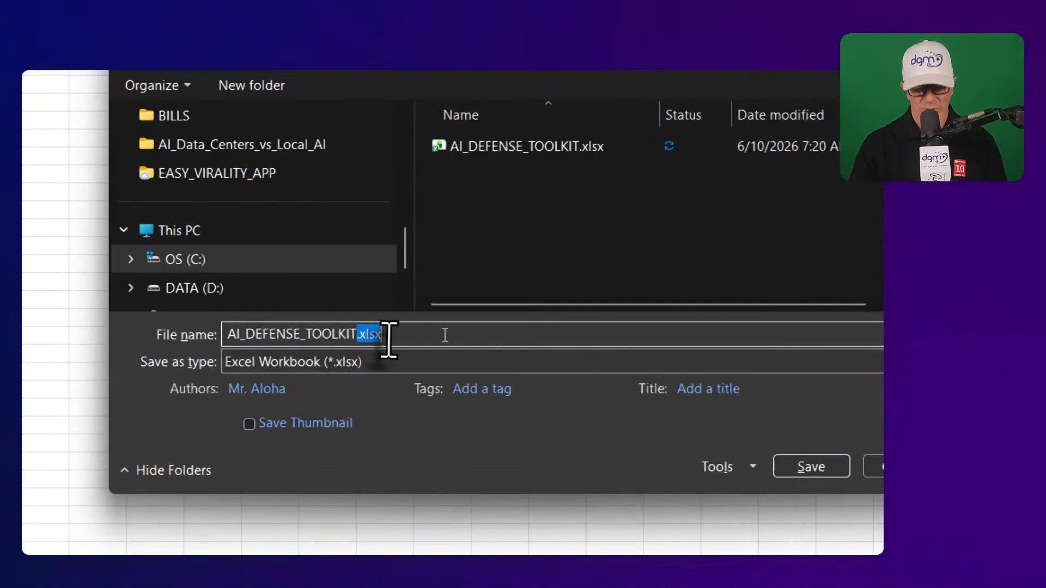
text(_v2)
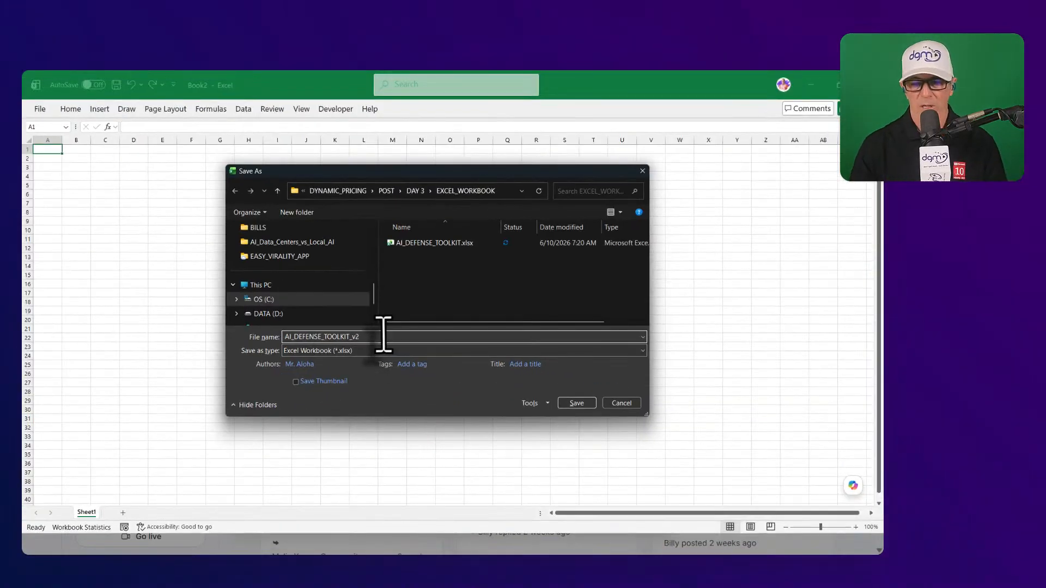
click(577, 404)
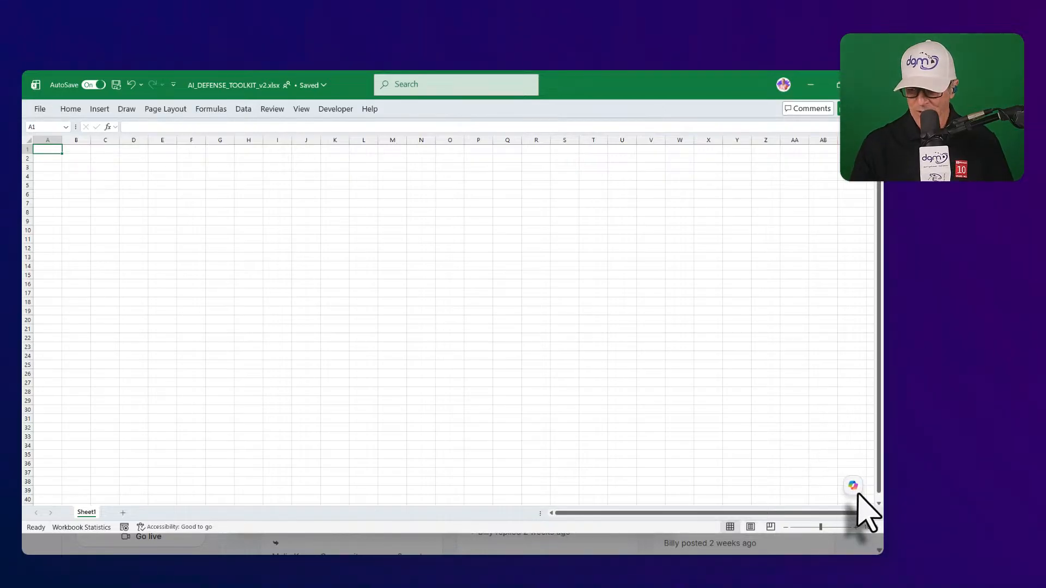
- Expand and collapse the Home ribbon, then bring up the Copilot pane beside the empty sheet
mouse_move(859, 495)
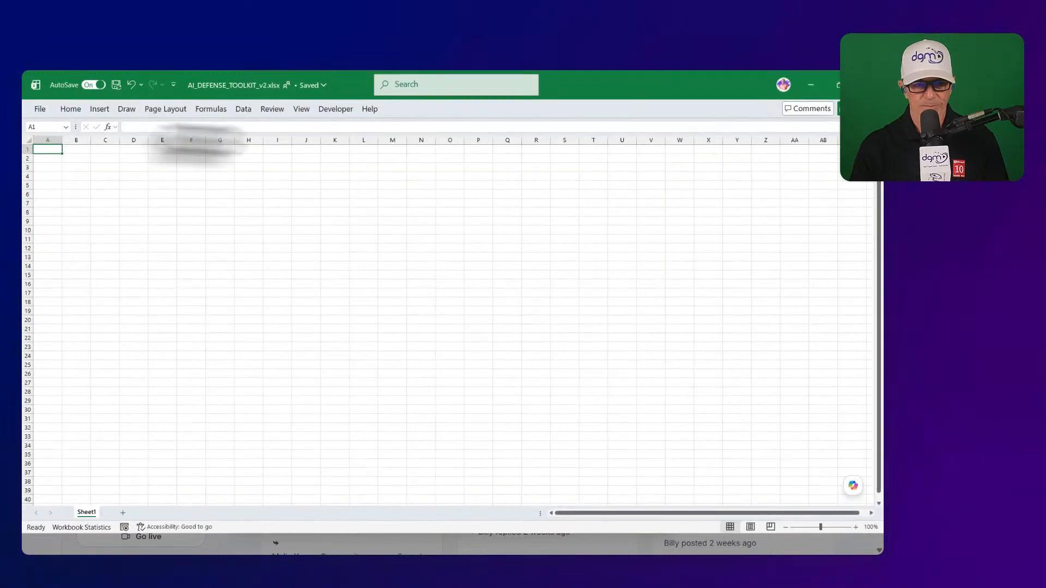
click(73, 109)
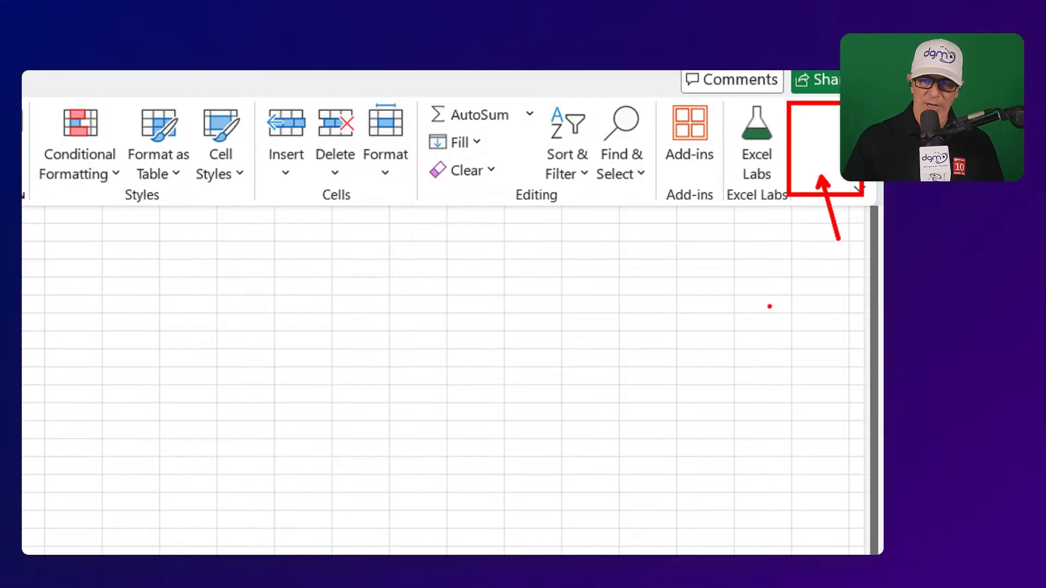
click(860, 188)
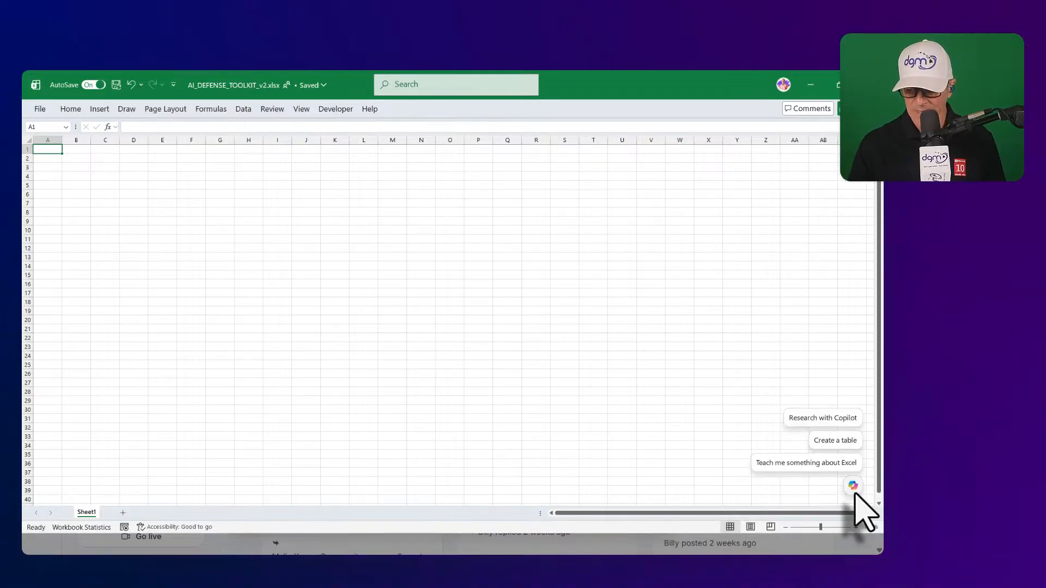
click(853, 487)
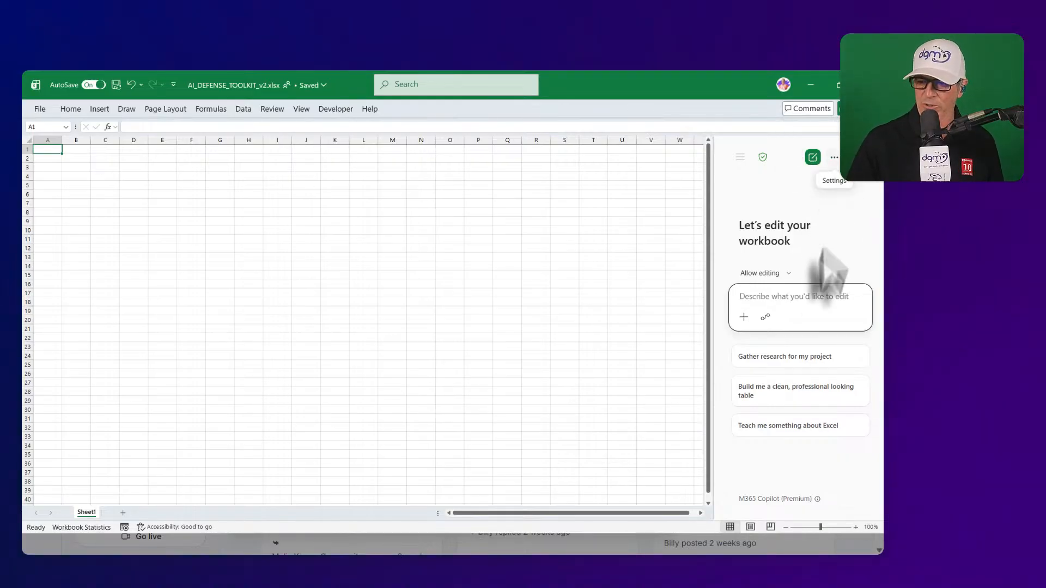
- Keep Copilot on Allow editing, look over the model list, then close and reopen the pane
click(788, 273)
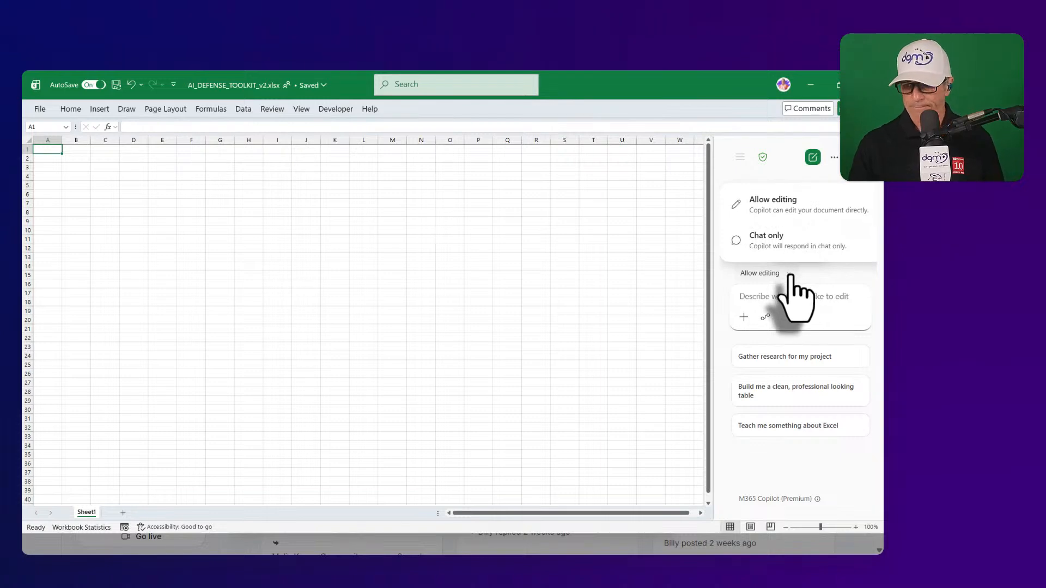
click(790, 275)
click(834, 157)
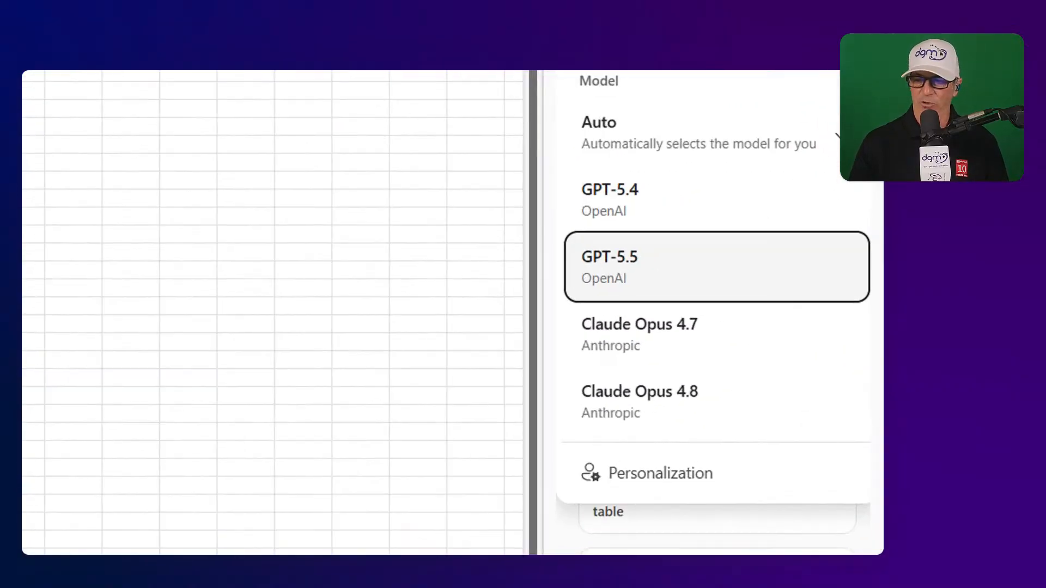
click(833, 157)
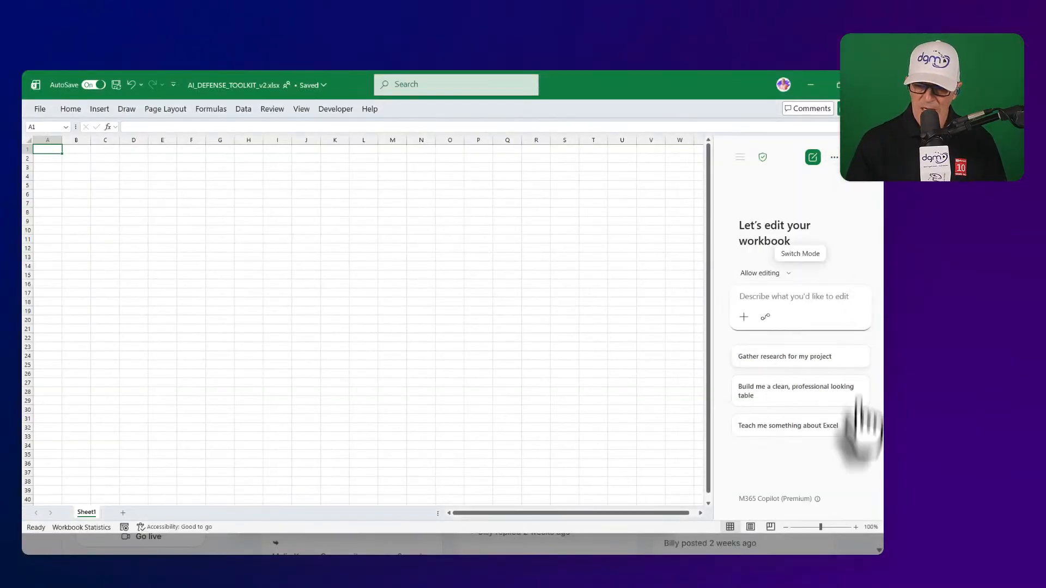
click(861, 181)
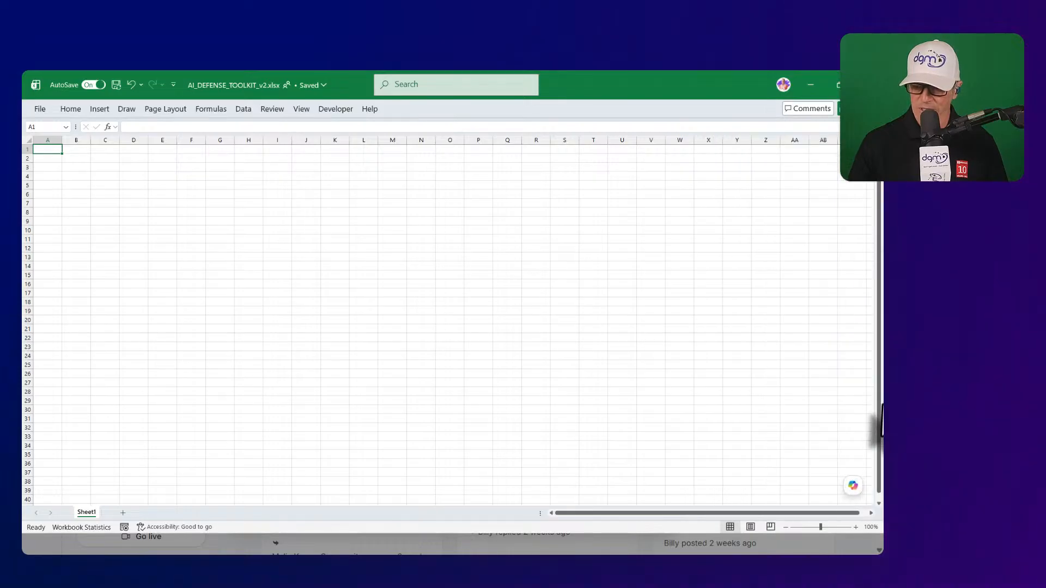
mouse_move(853, 488)
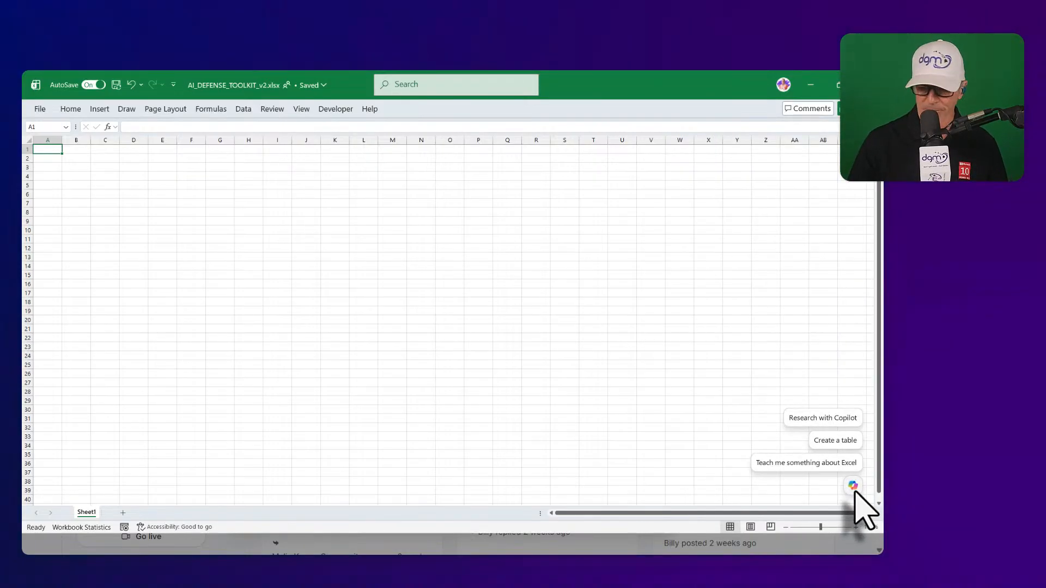
click(854, 487)
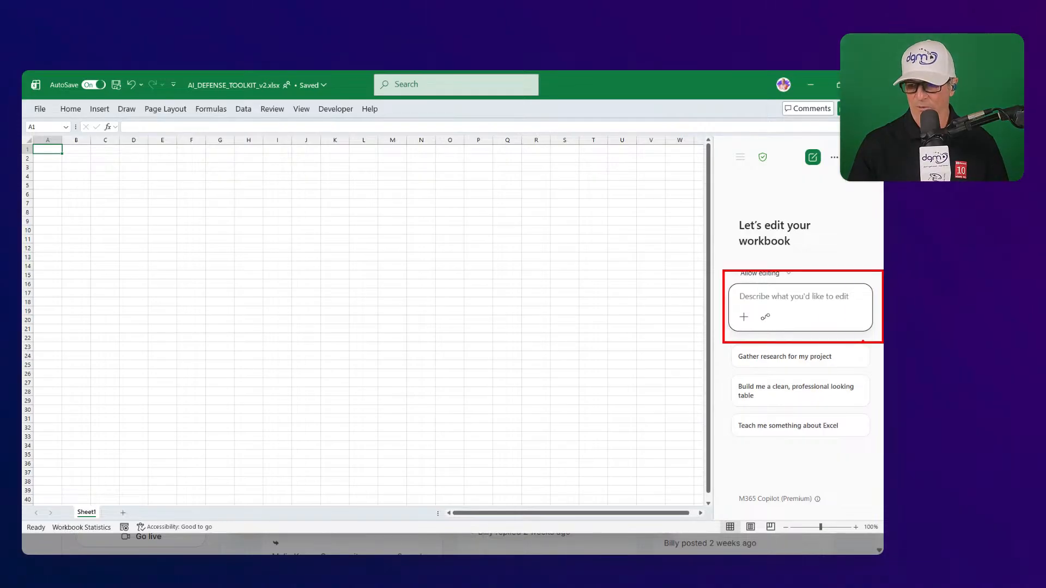
- Confirm Allow editing mode and switch Copilot's model to Claude Opus 4.8
click(788, 274)
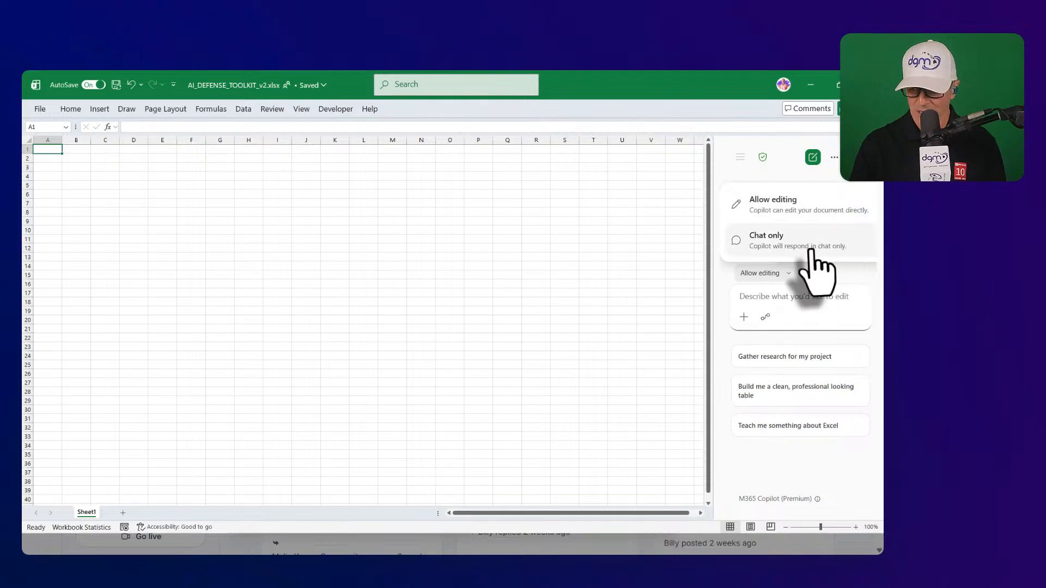
click(817, 300)
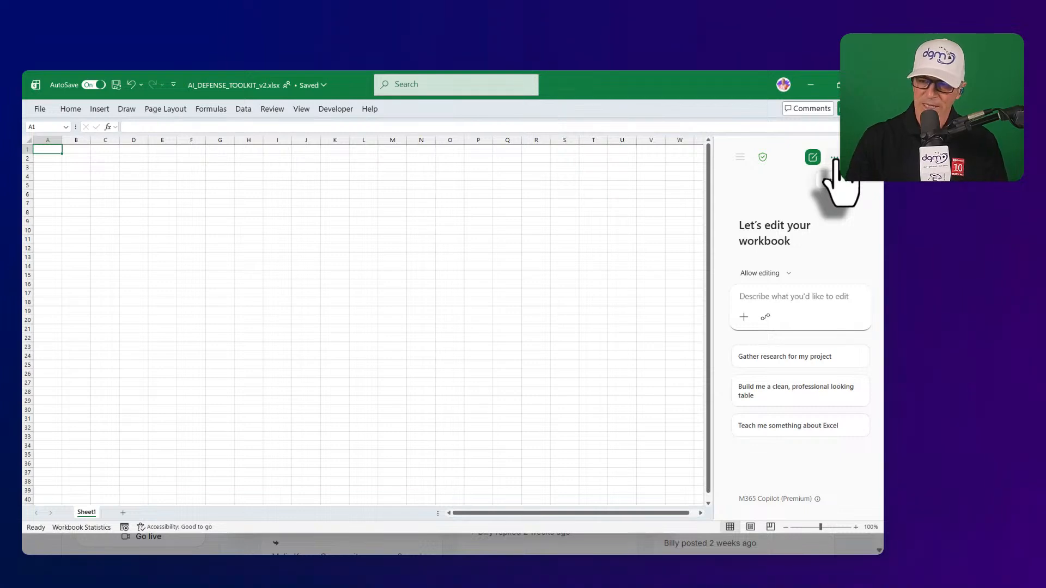
click(834, 158)
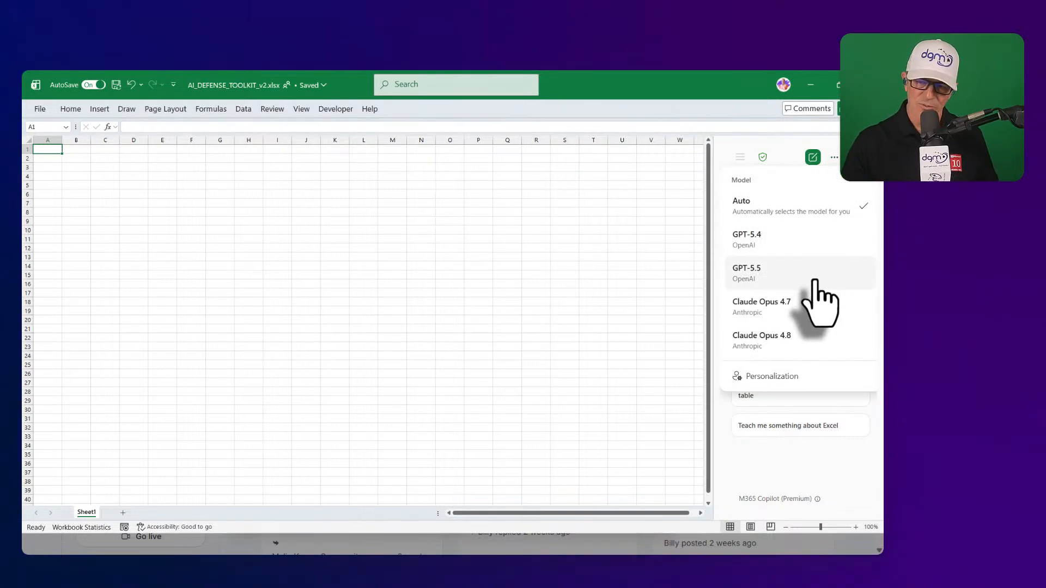
click(811, 349)
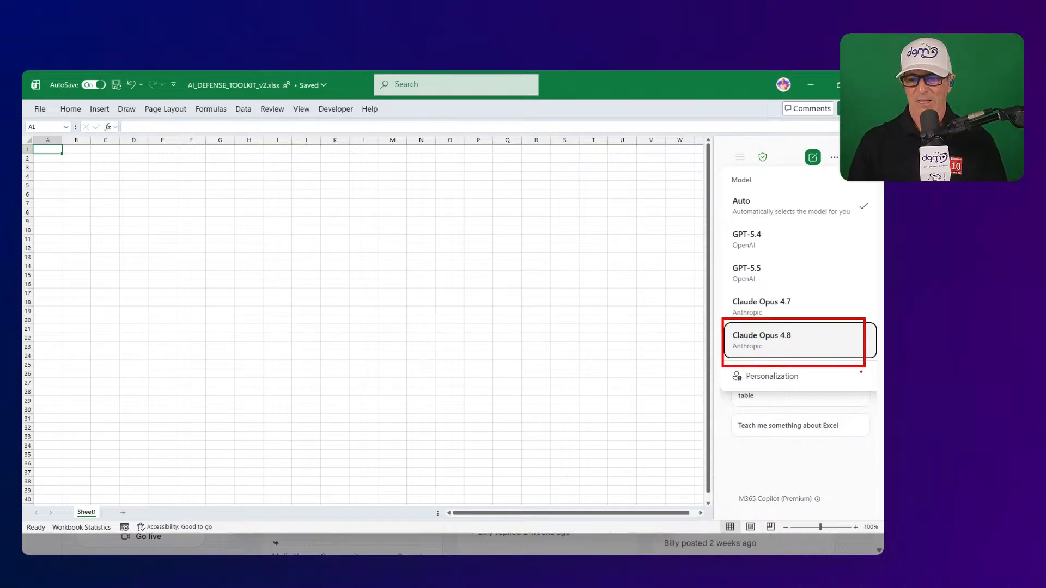
click(821, 349)
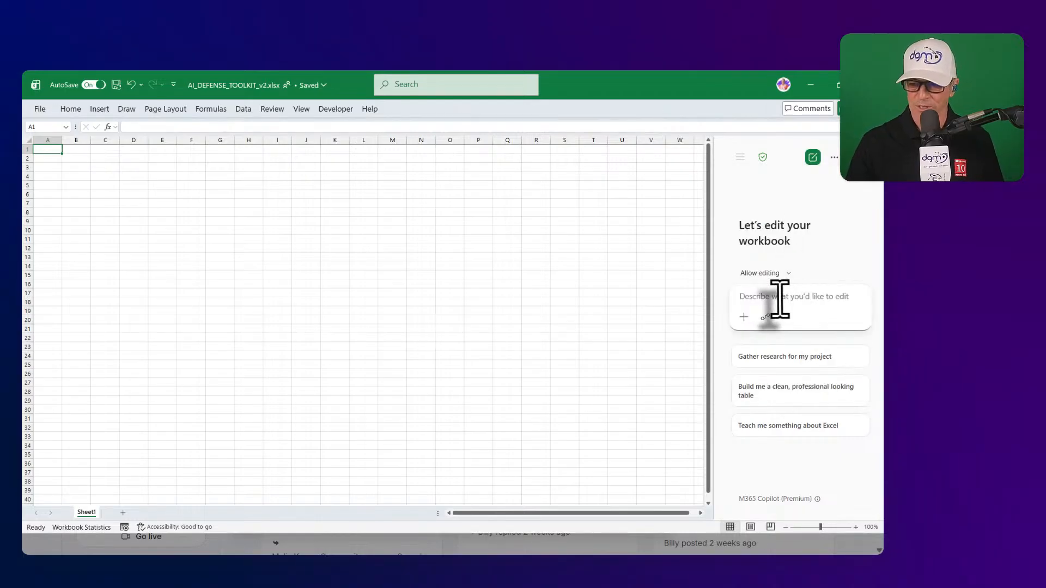
- Paste the SPARK workbook-building prompt into Copilot's prompt box and send it
click(780, 299)
key(ctrl+v)
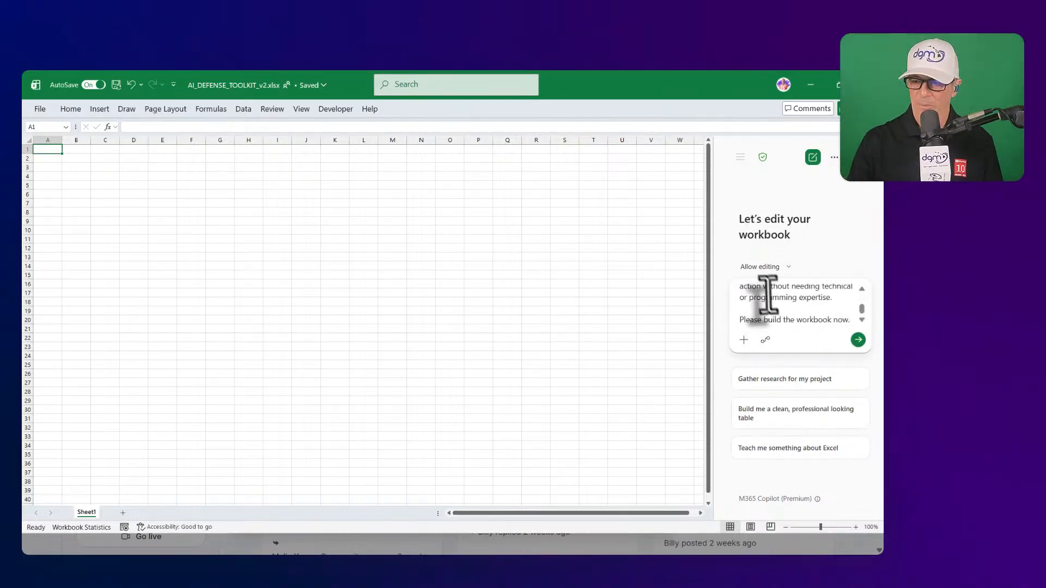
scroll(863, 311, up, 5)
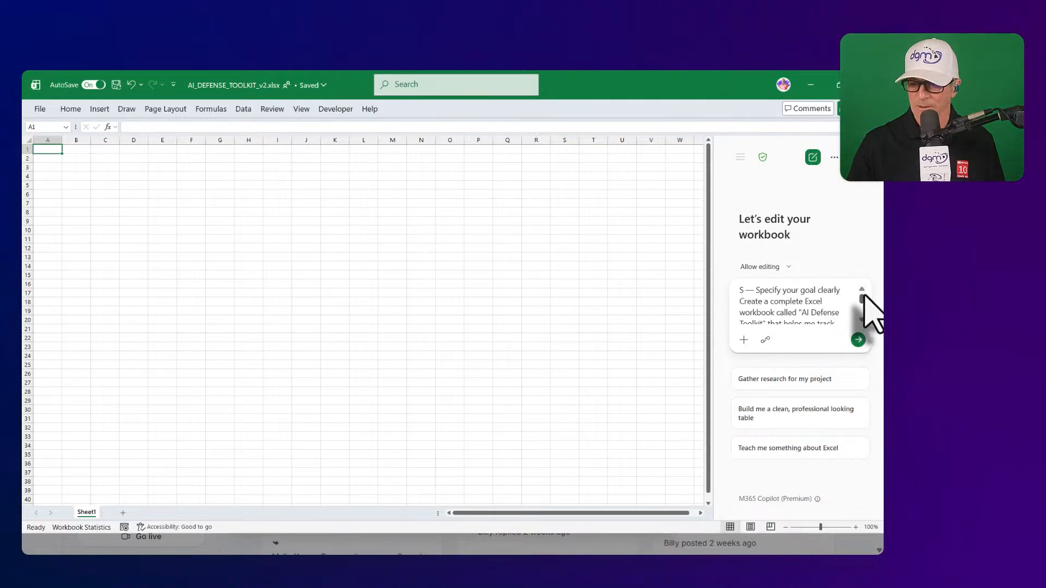
scroll(865, 321, down, 5)
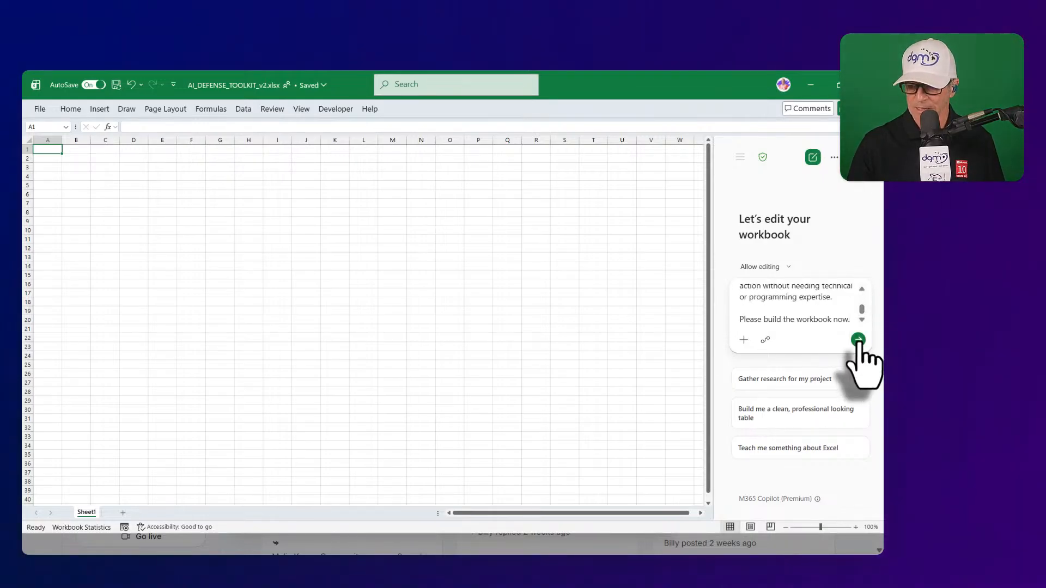
click(859, 340)
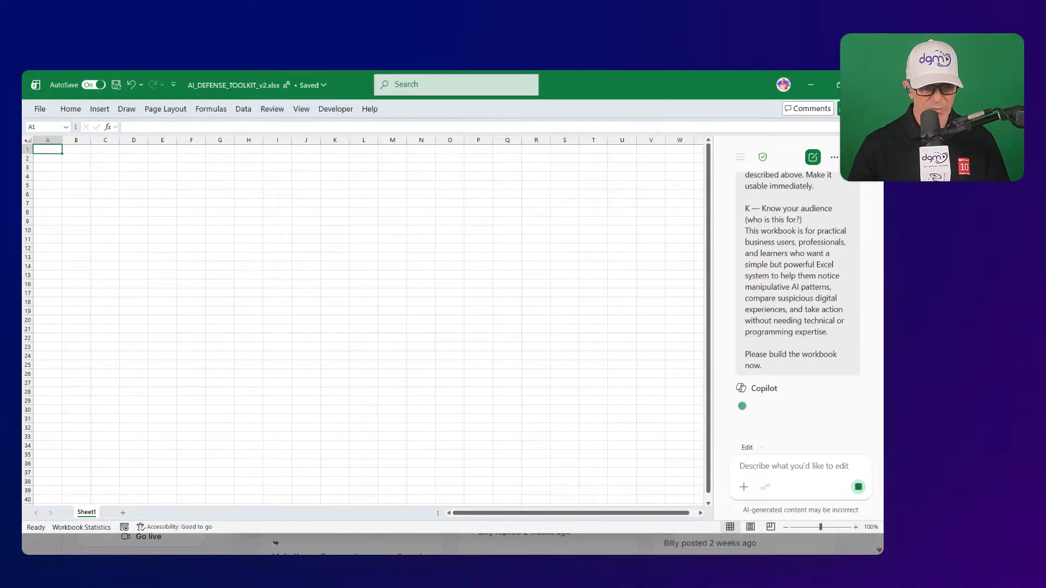
- Look over the generated Start Here guide in AI_DEFENSE_TOOLKIT_v2
mouse_move(26, 140)
mouse_down()
mouse_move(245, 370)
mouse_move(700, 389)
mouse_up()
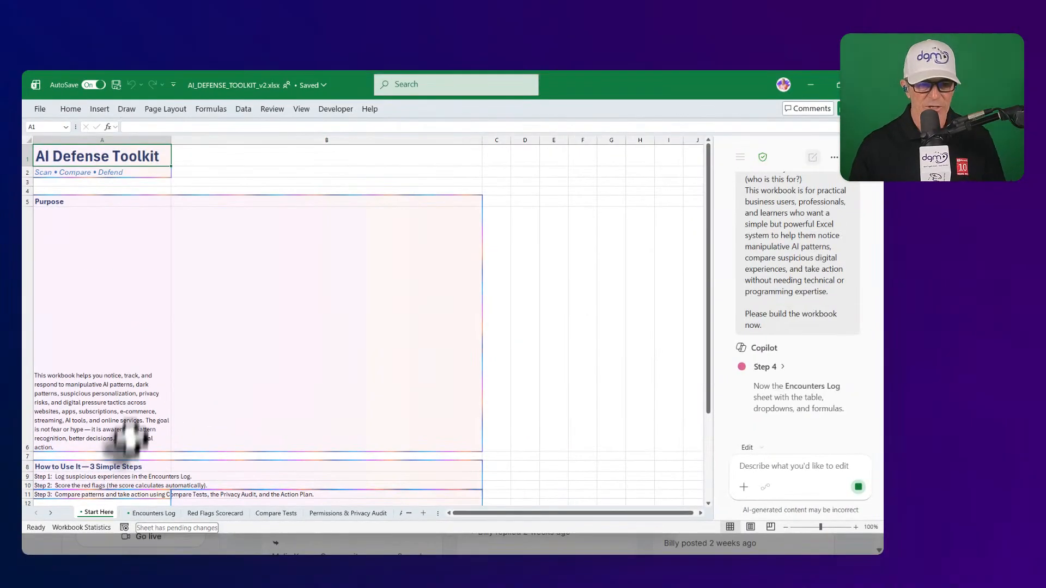
scroll(154, 402, down, 3)
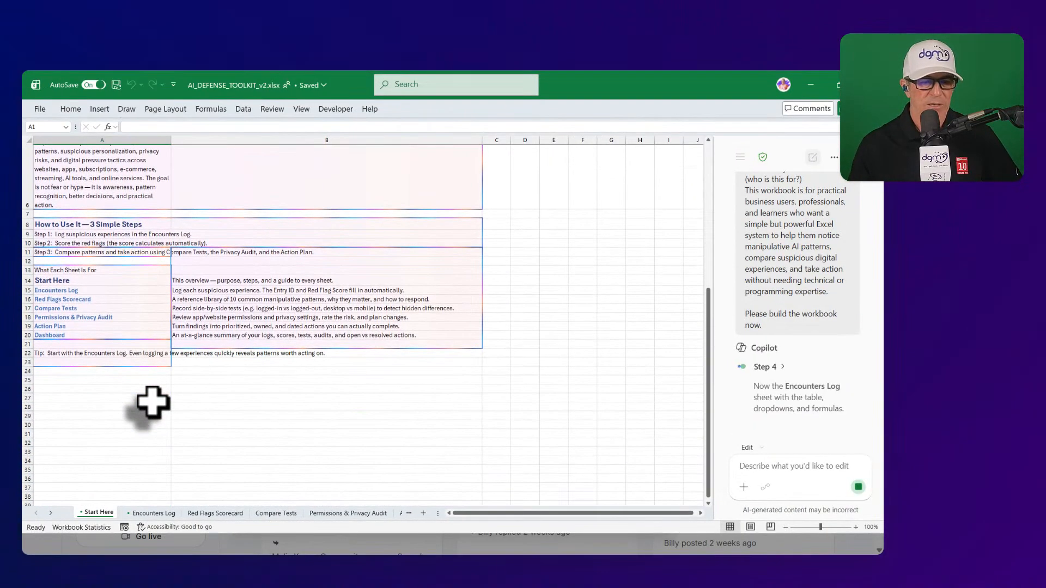
scroll(153, 402, up, 8)
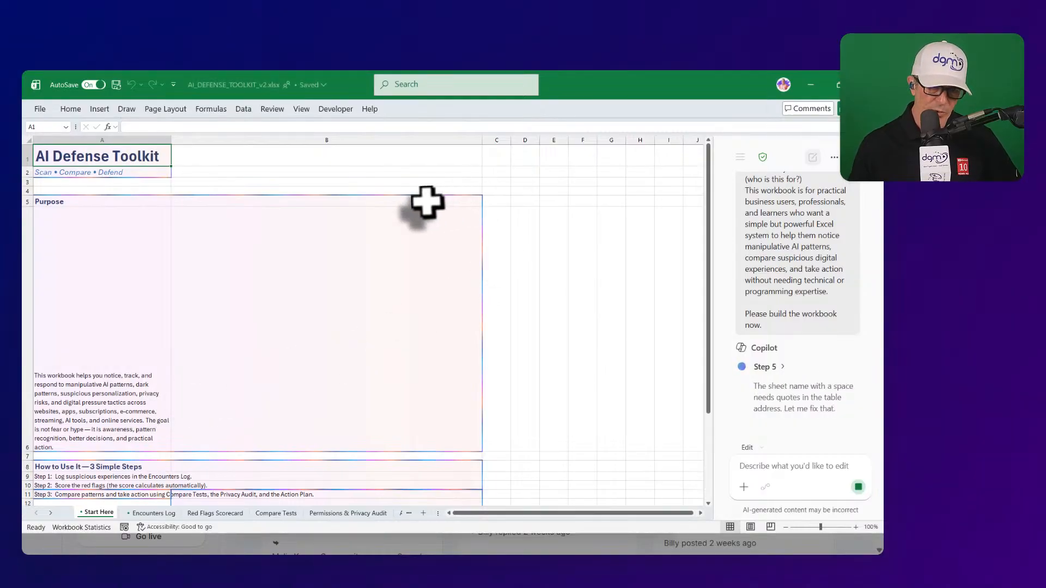
scroll(244, 402, down, 3)
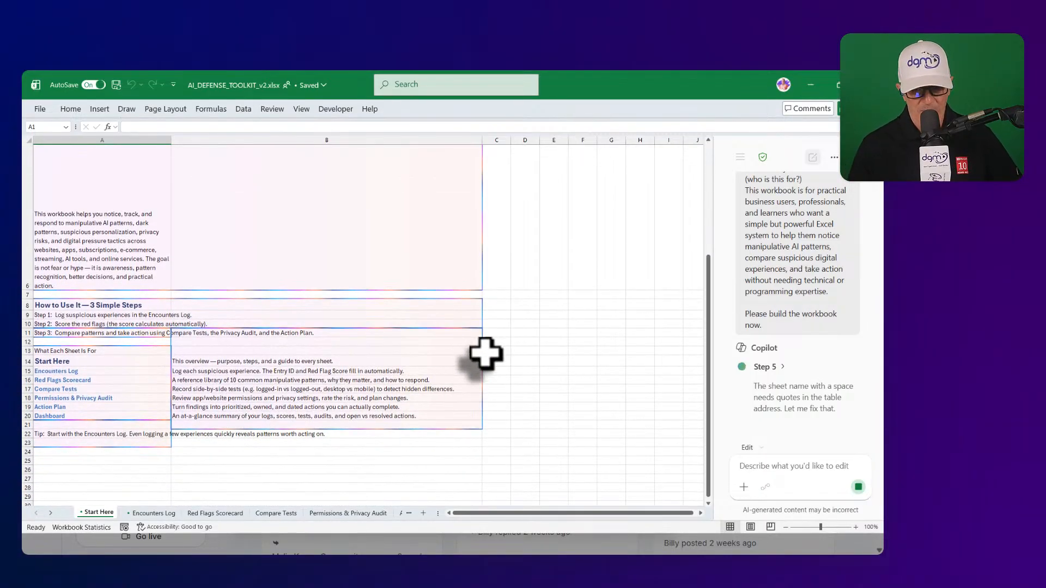
- Check the Encounters Log (ENC-001 to ENC-003), Red Flags Scorecard and Compare Tests sheets, ending on Start Here
click(172, 514)
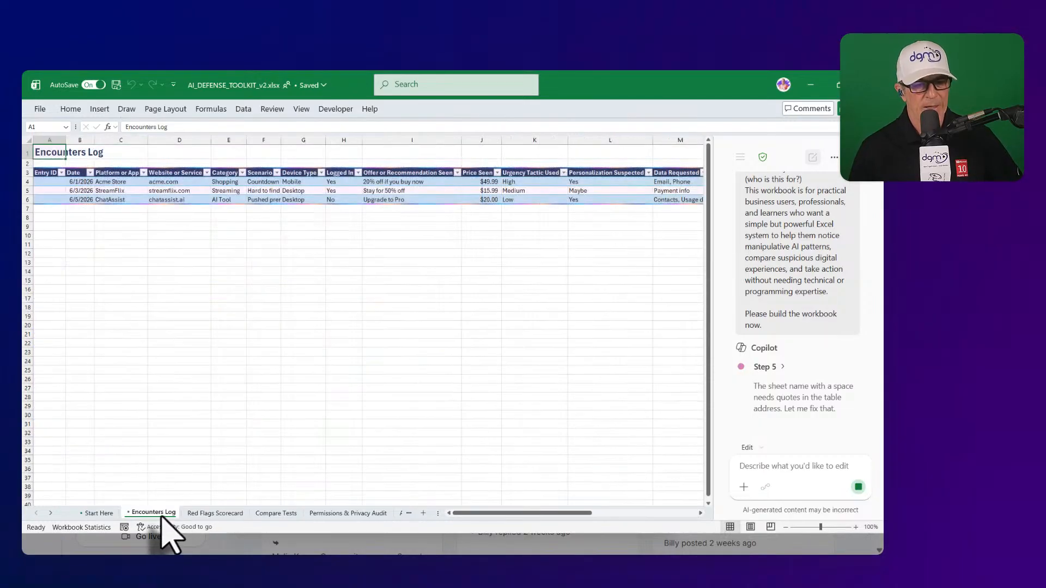
click(213, 514)
click(281, 515)
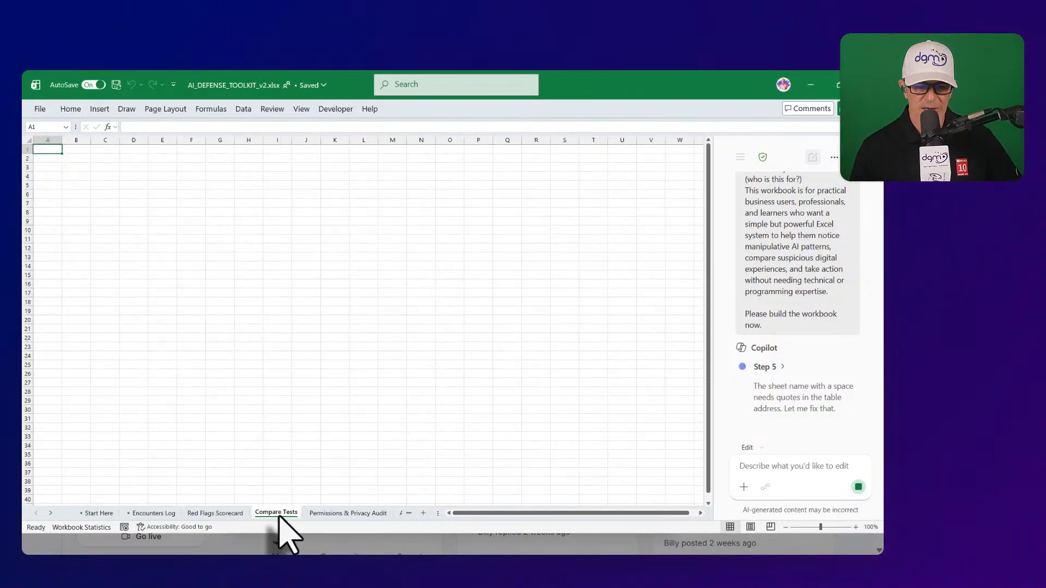
click(162, 514)
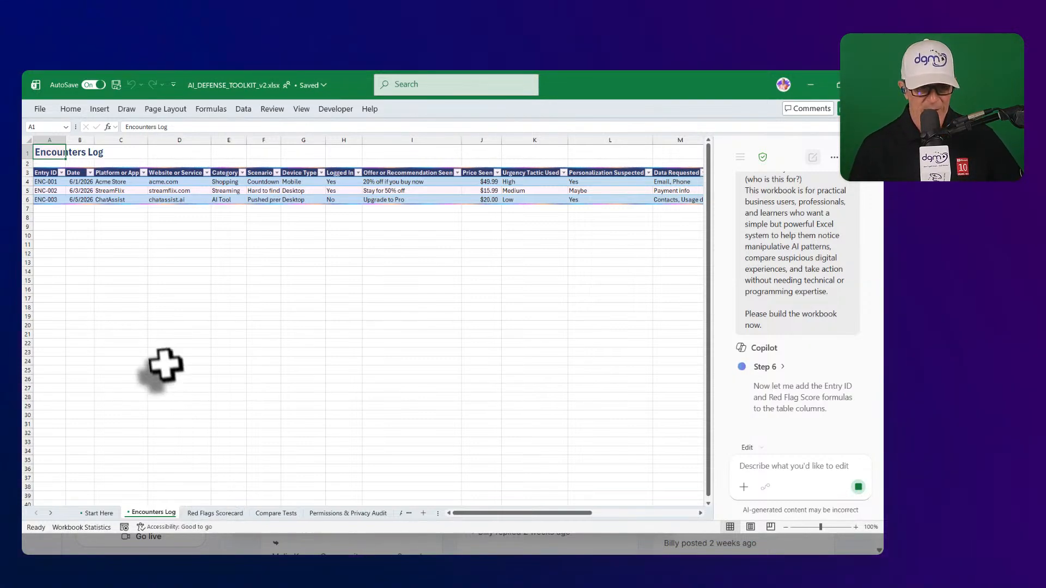
click(98, 514)
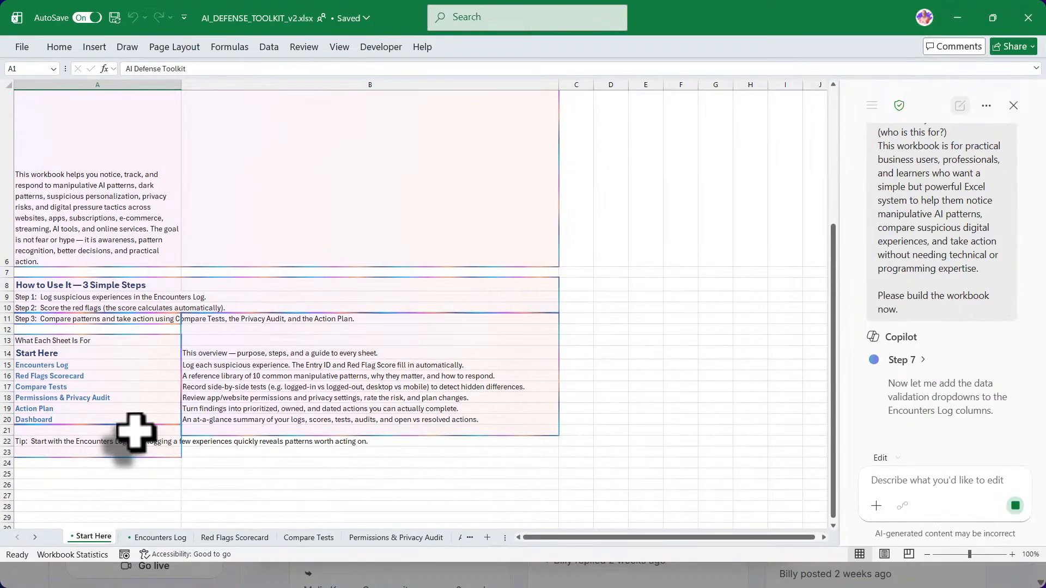
- Review the filled-in Red Flags Scorecard sheet with its 10 patterns
scroll(135, 432, up, 3)
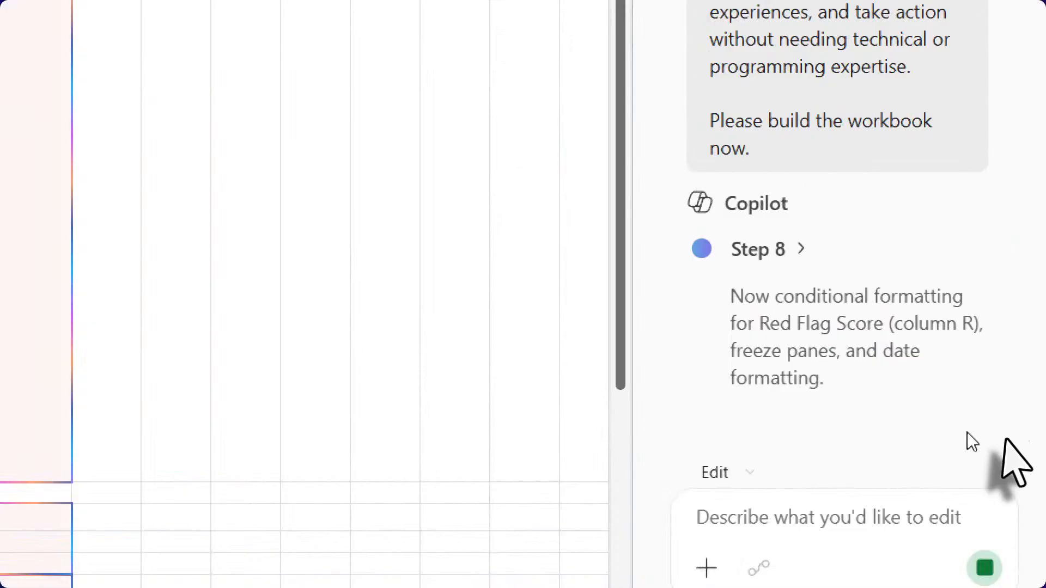
click(256, 535)
drag(545, 538, 596, 540)
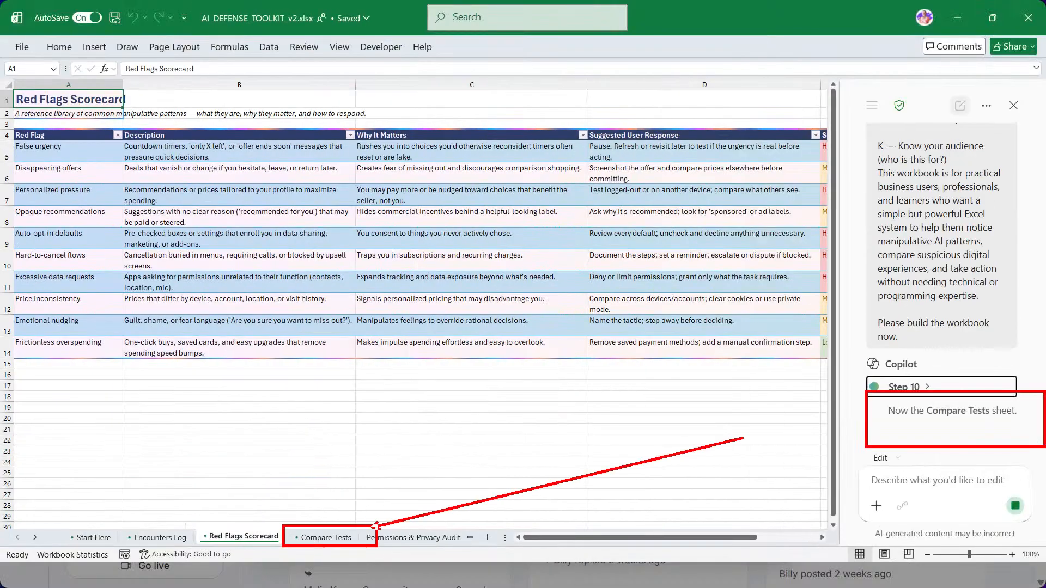
- Look over the Compare Tests, Permissions & Privacy Audit and Action Plan sheets
click(316, 541)
click(392, 538)
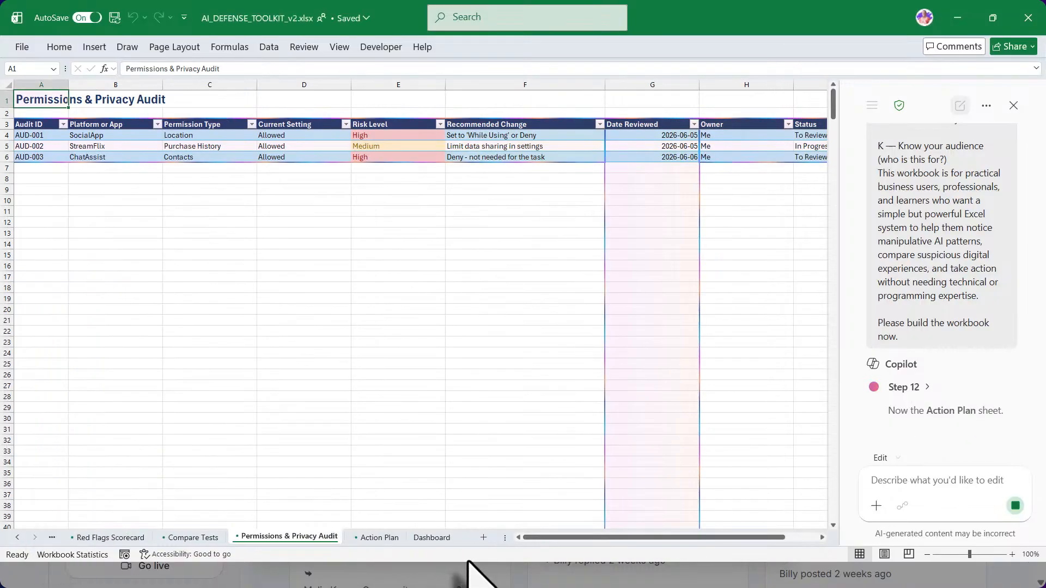
click(376, 538)
mouse_move(538, 539)
mouse_down()
mouse_move(550, 547)
mouse_move(537, 554)
mouse_up()
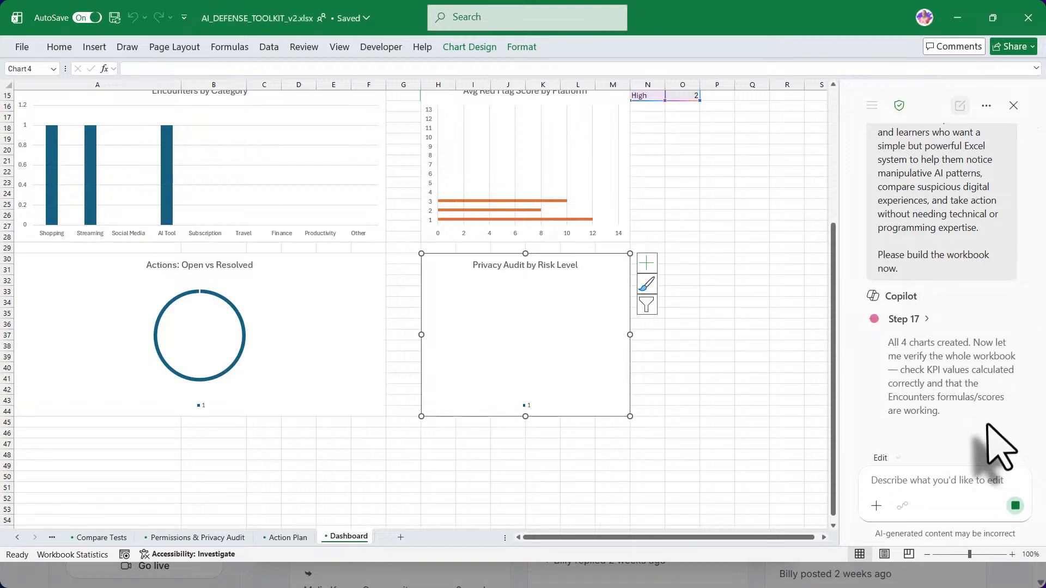
- Cycle through the sheets from the first tab to the Dashboard and scroll its charts
click(17, 538)
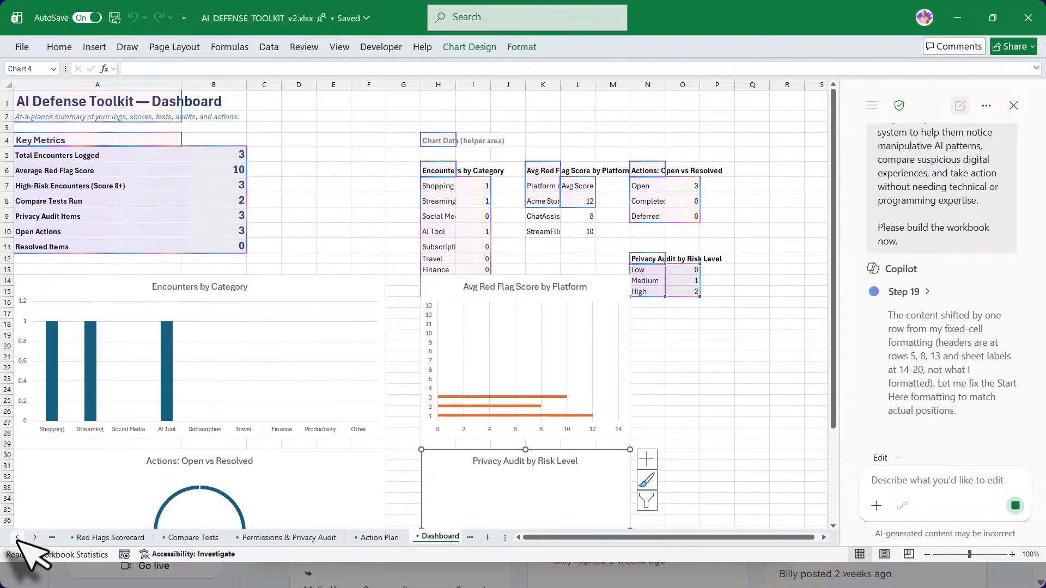
click(17, 538)
click(17, 538)
click(94, 539)
click(152, 538)
click(243, 539)
click(328, 539)
click(409, 539)
click(435, 541)
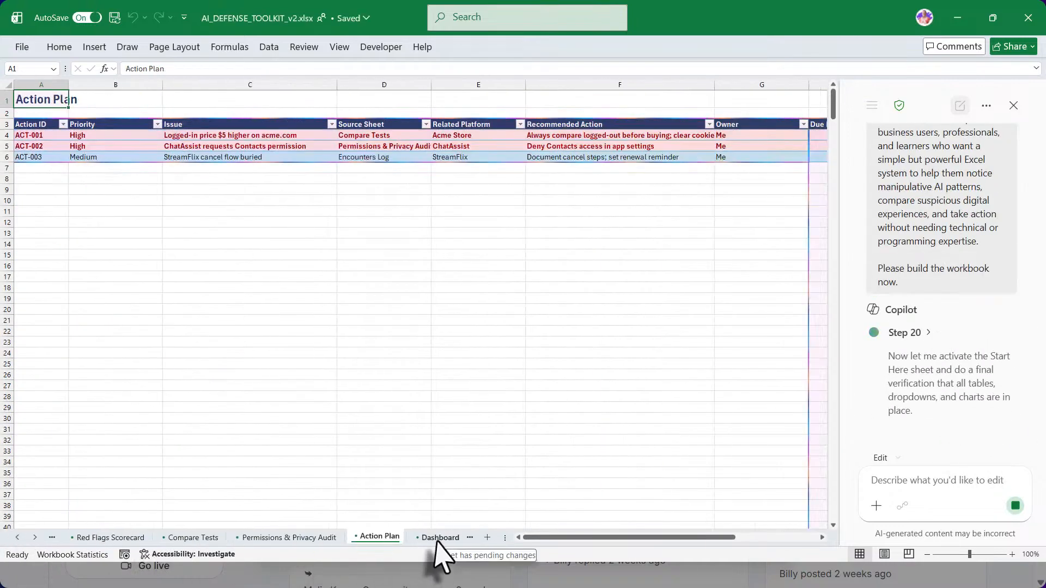
click(438, 540)
scroll(775, 427, down, 8)
scroll(776, 428, up, 8)
scroll(953, 390, down, 6)
scroll(952, 362, down, 20)
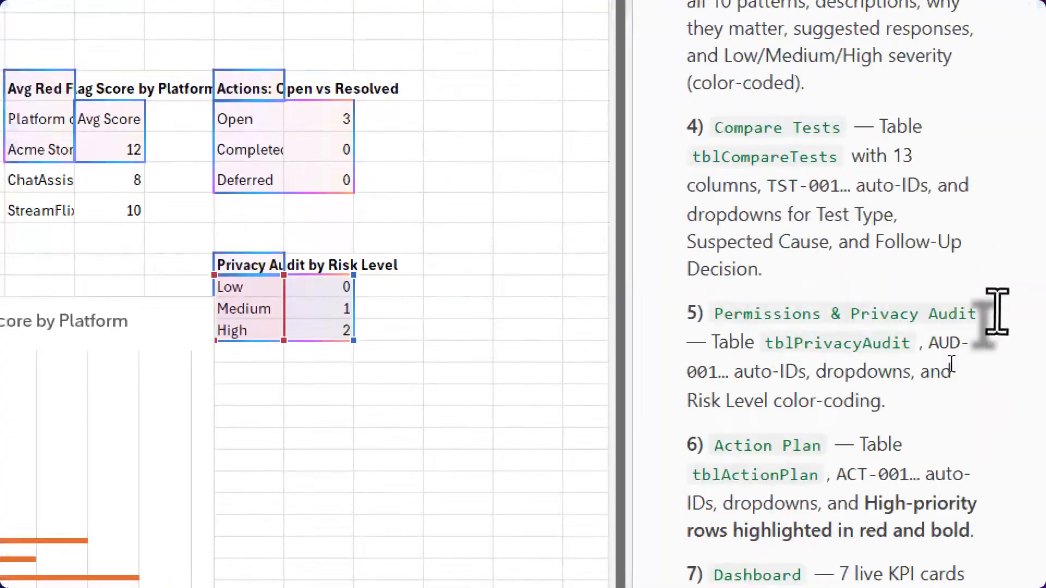
- Go back to the Start Here and Encounters Log sheets
click(647, 484)
click(18, 538)
click(17, 538)
click(18, 538)
click(84, 537)
click(143, 539)
drag(594, 538, 613, 540)
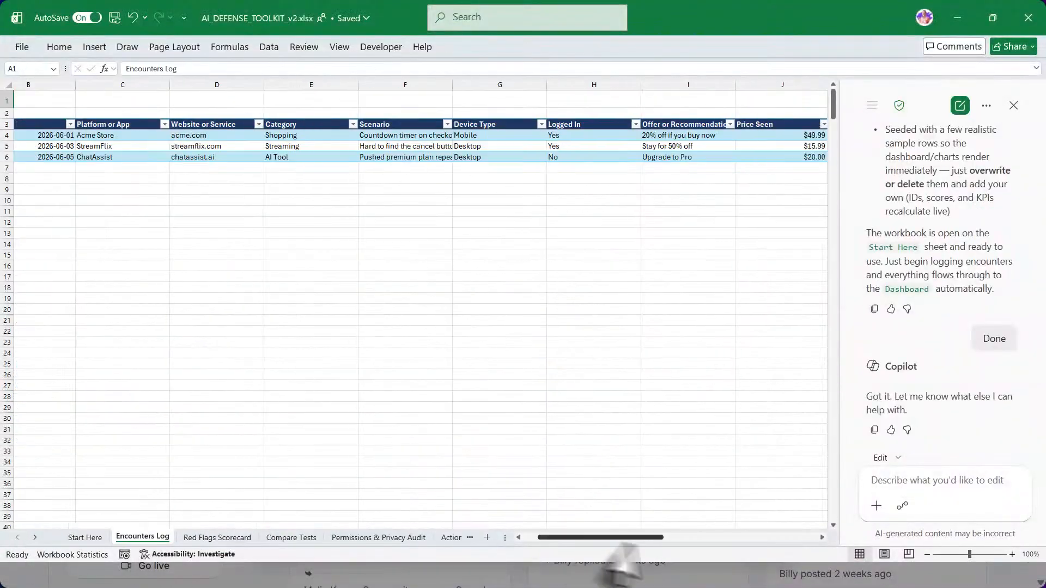
- Close the Copilot pane and step through the sheets to the Dashboard charts
click(1013, 105)
click(224, 538)
click(289, 539)
click(368, 540)
click(458, 540)
click(509, 541)
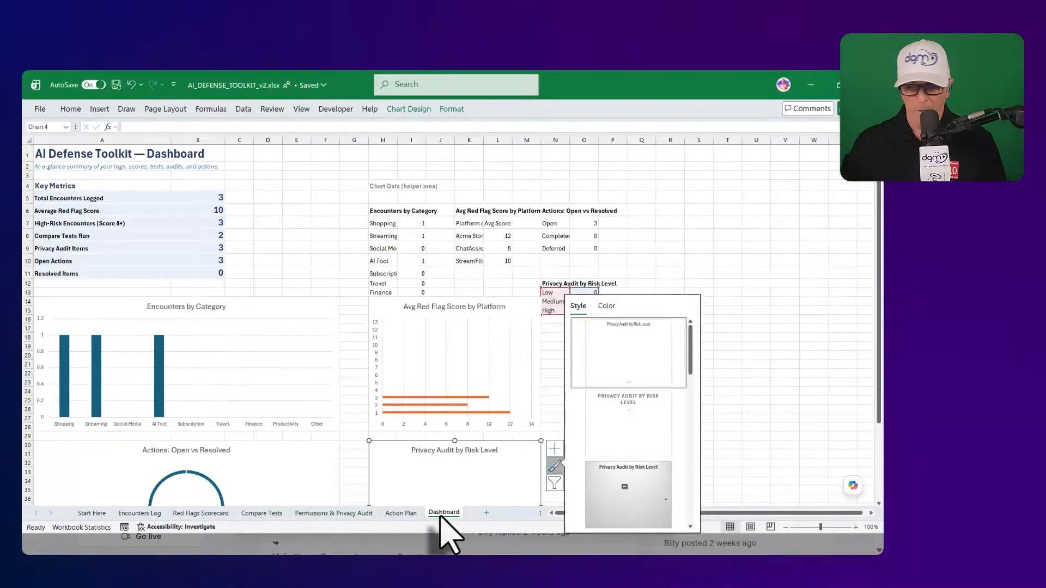
- Inspect the Total Encounters (B5) and Shopping COUNTIF (I7) formulas, marking the COUNTIF with red annotations
click(755, 309)
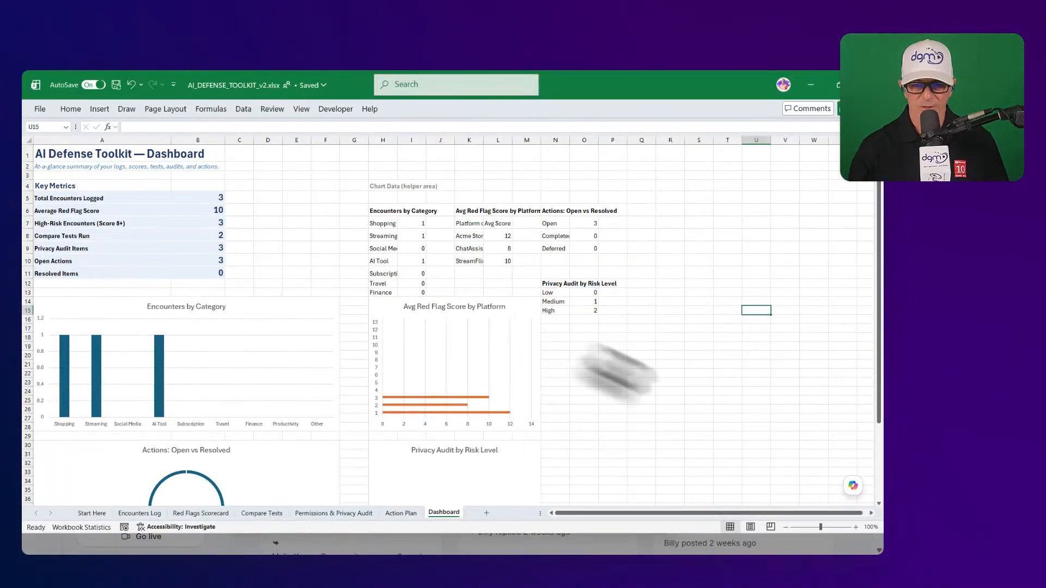
scroll(267, 433, down, 3)
scroll(256, 424, down, 2)
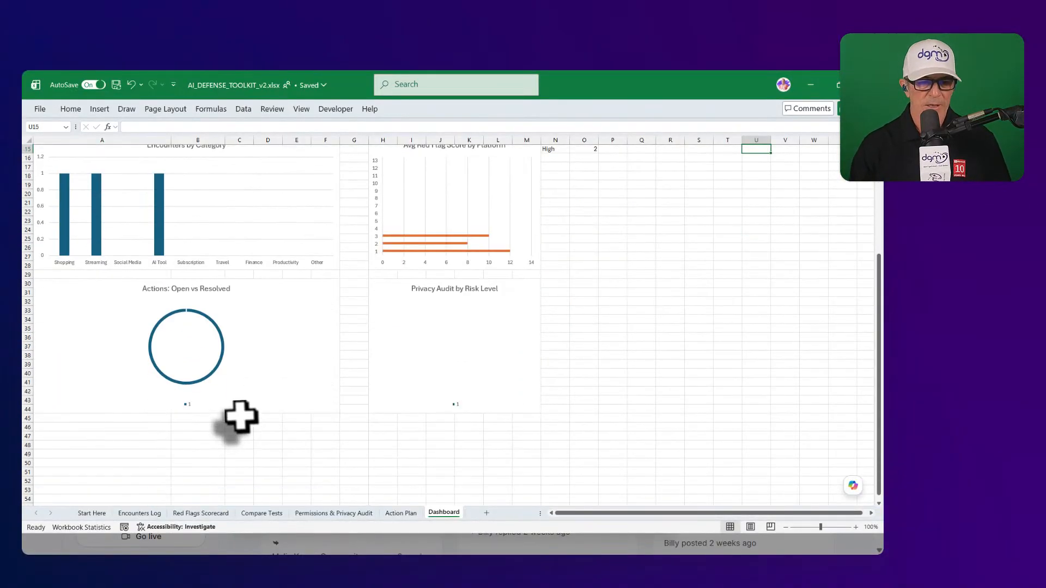
scroll(238, 418, up, 5)
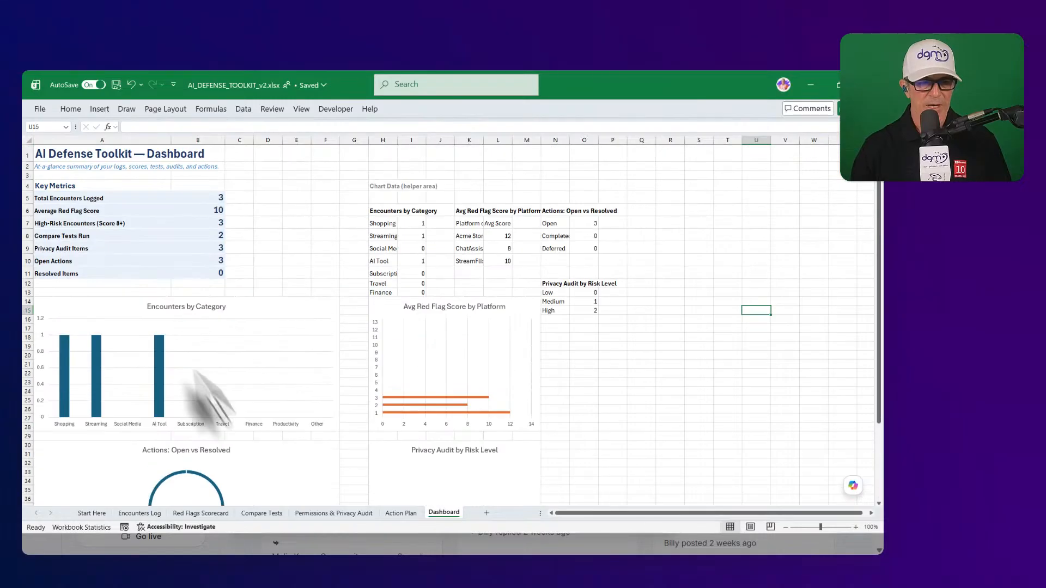
click(194, 197)
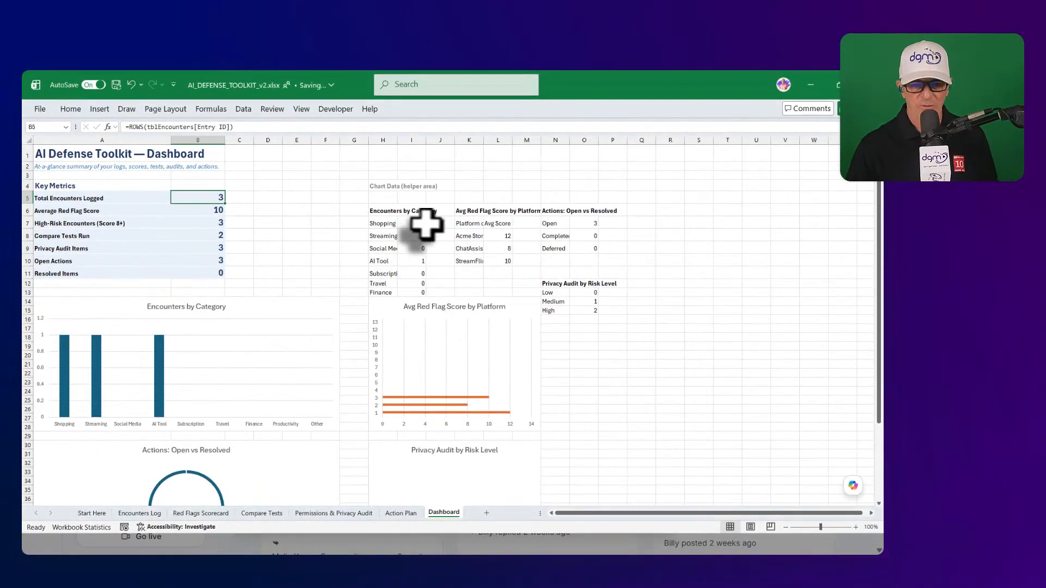
click(414, 223)
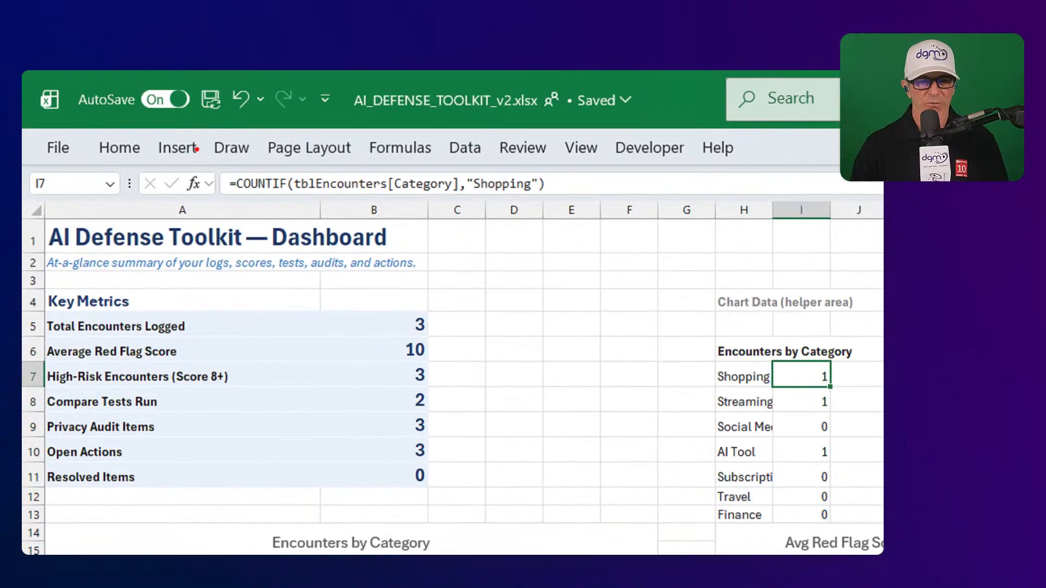
mouse_move(197, 149)
mouse_down()
mouse_move(621, 228)
mouse_move(665, 216)
mouse_up()
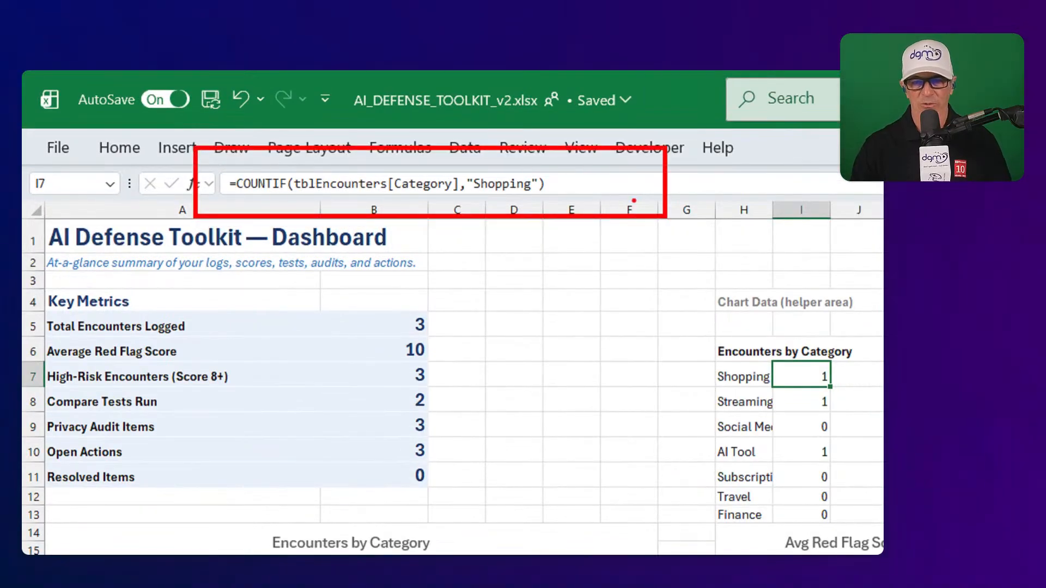
drag(576, 188, 644, 182)
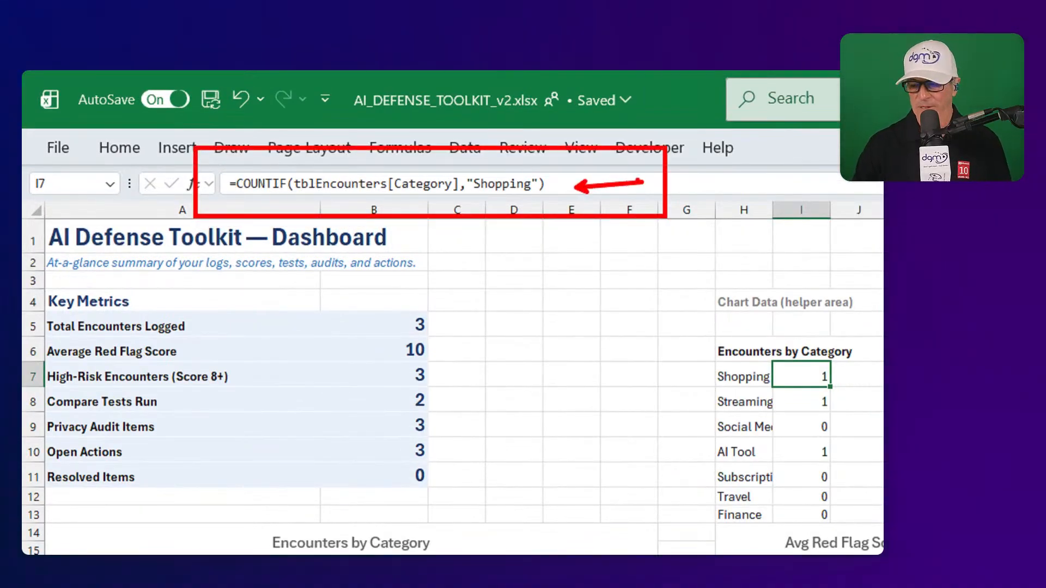
key(Escape)
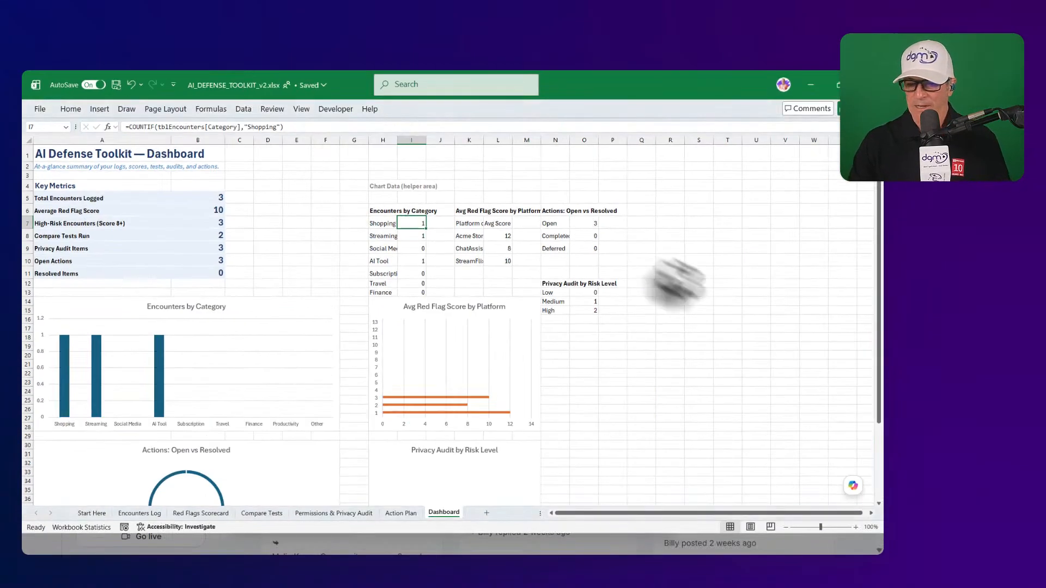
- Check the High risk-level count formula in O15, then view the Action Plan sheet
click(589, 311)
scroll(307, 338, down, 2)
scroll(308, 340, down, 3)
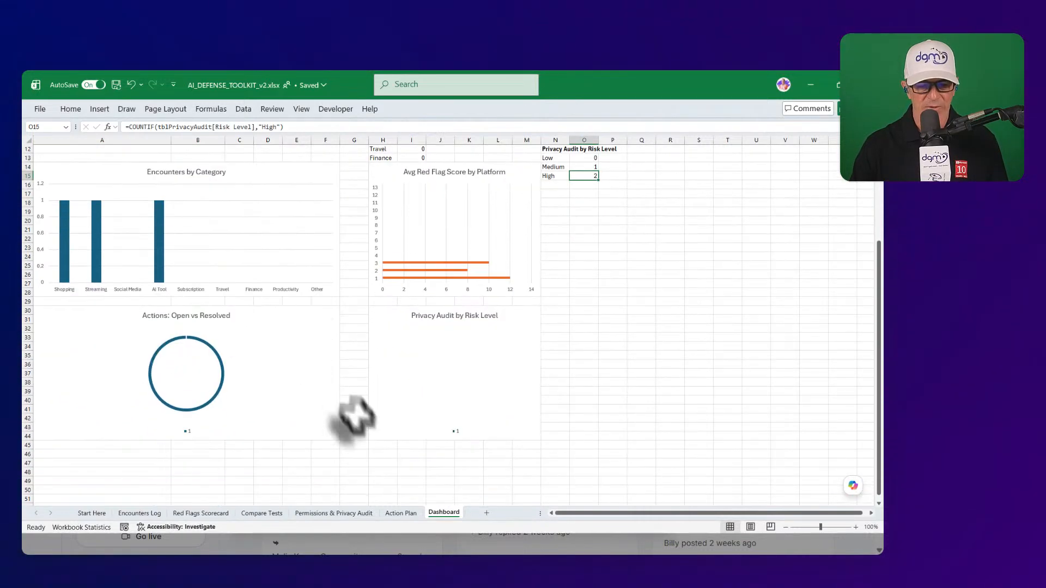
click(401, 513)
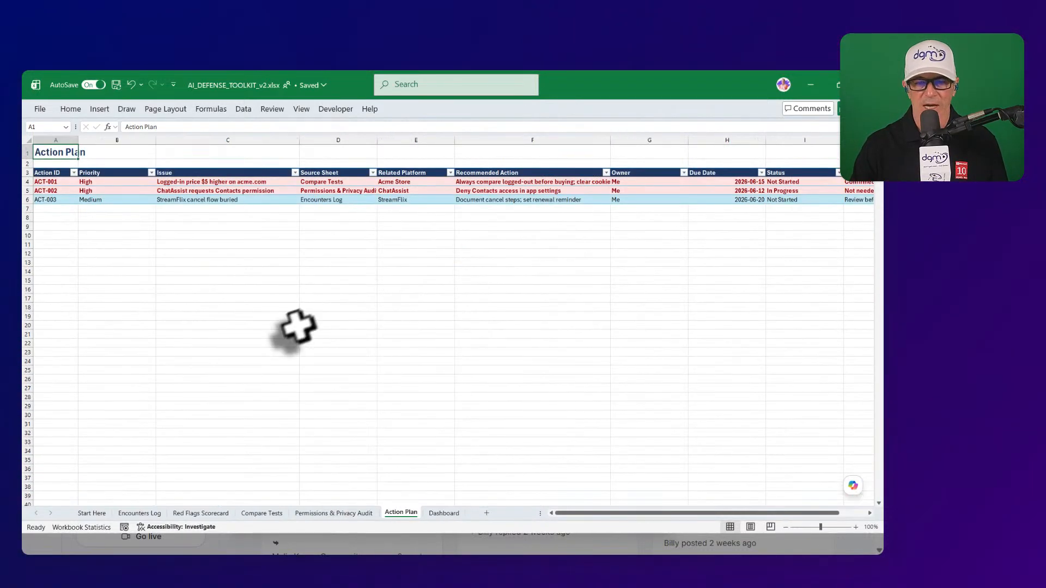
- Review the Privacy Audit, the Compare Tests 'Logged-out: $44.99' Version B entry, and the Scorecard
drag(579, 514, 537, 513)
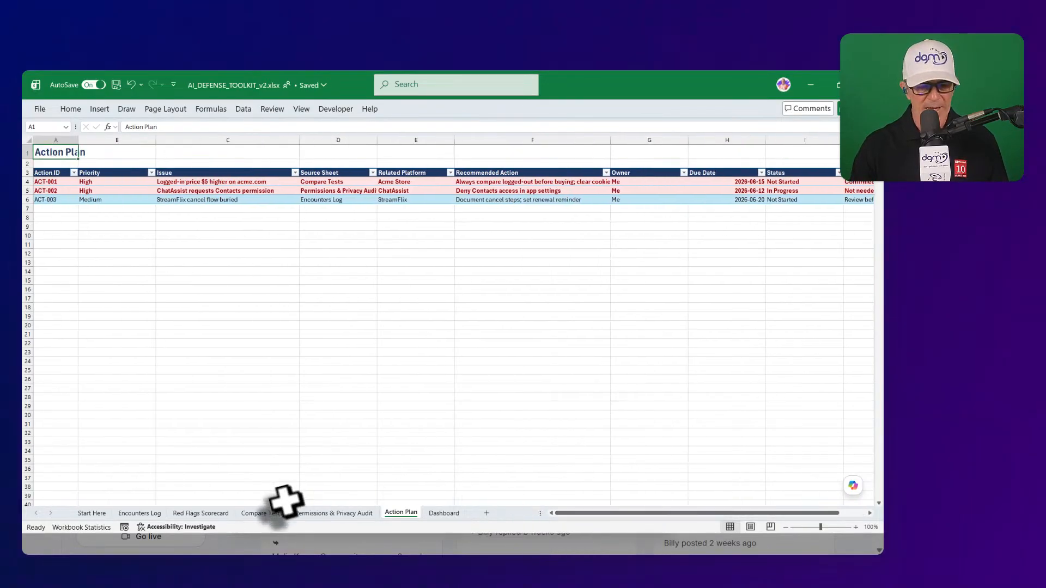
click(340, 514)
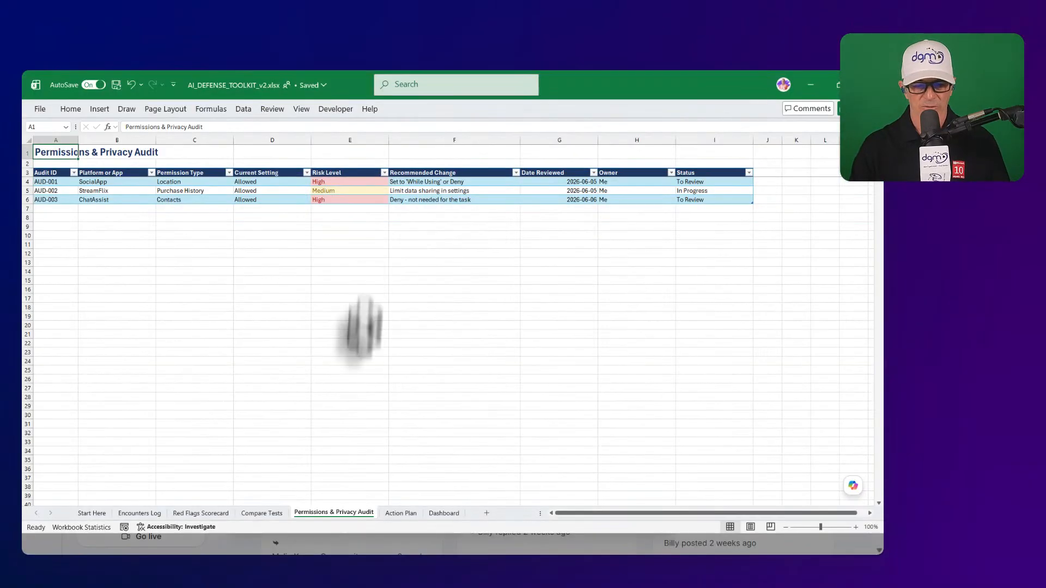
click(275, 512)
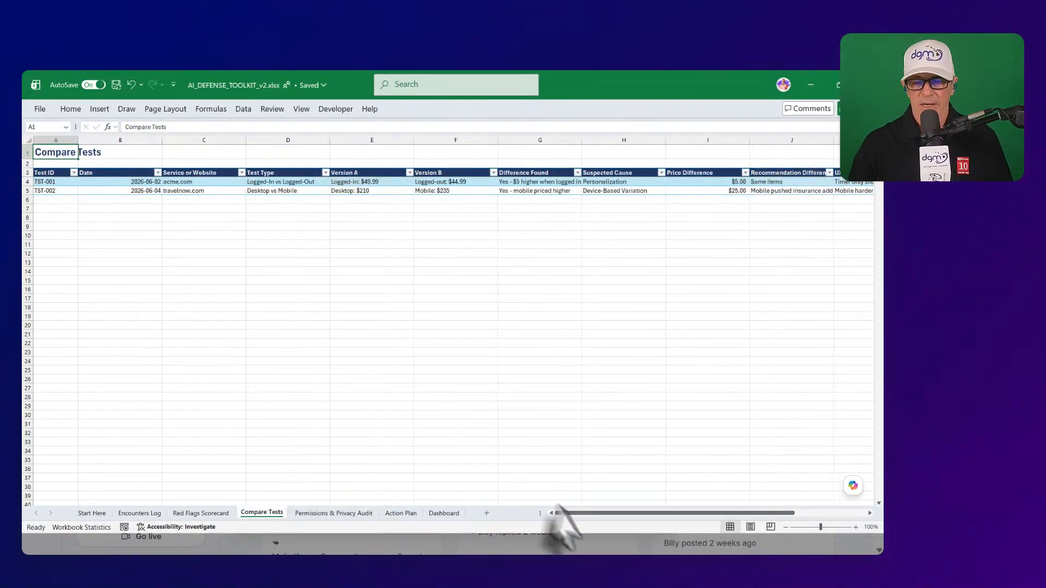
click(457, 183)
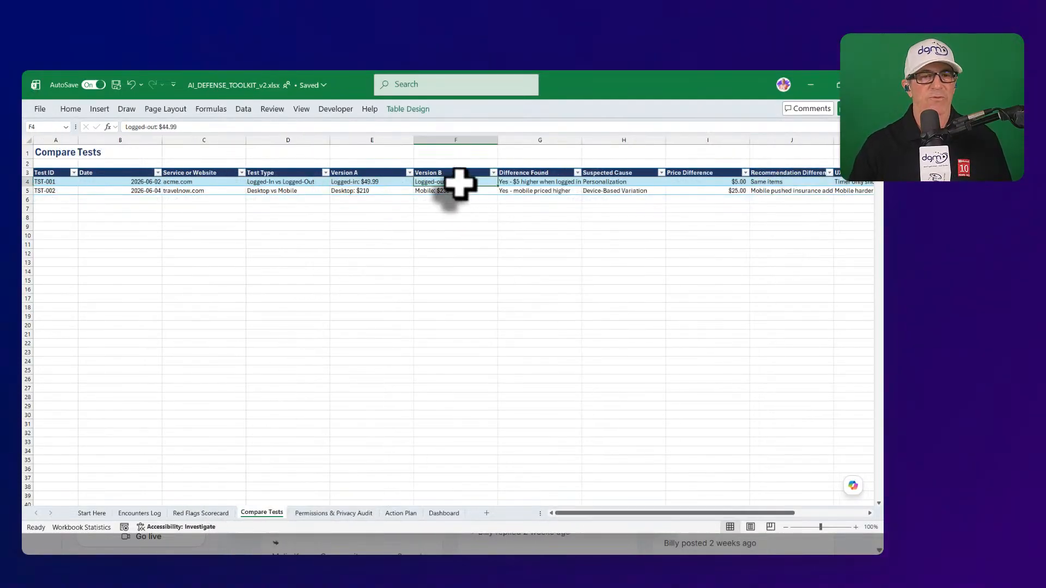
click(197, 513)
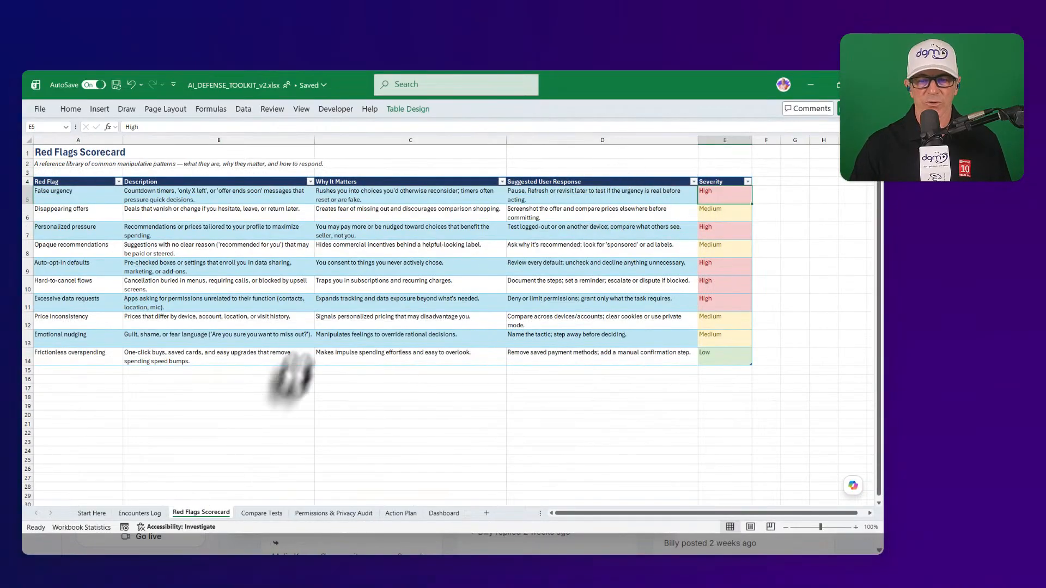
- Check the first Encounters Log entry's date, offer text and price, then go to Start Here
click(141, 514)
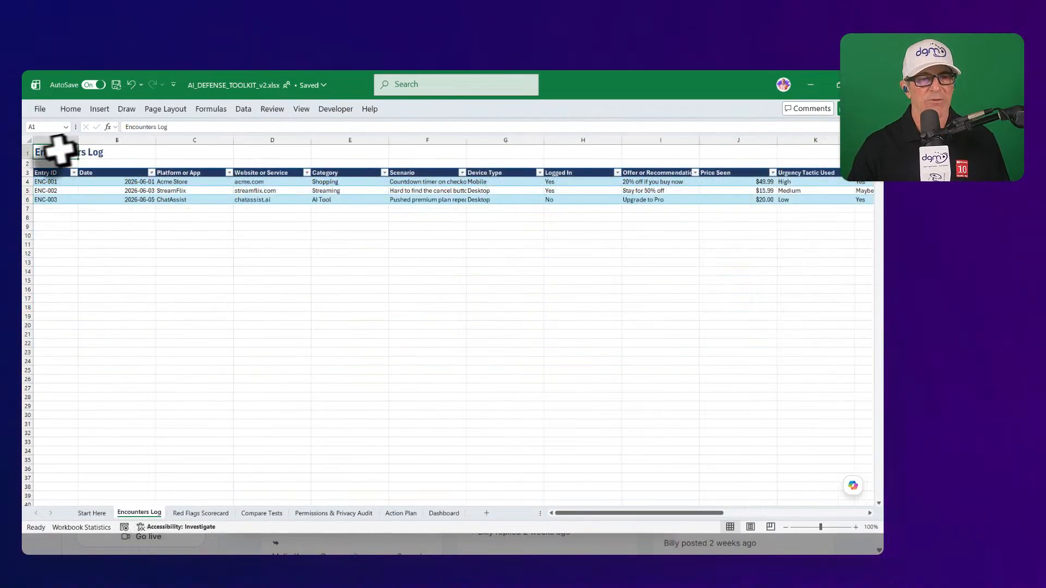
click(106, 181)
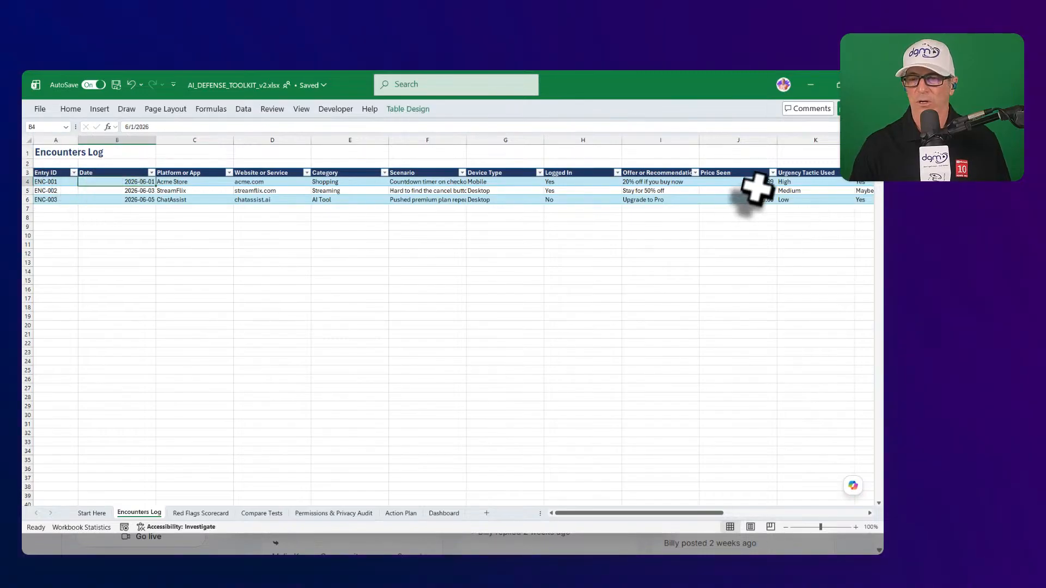
click(681, 181)
click(730, 181)
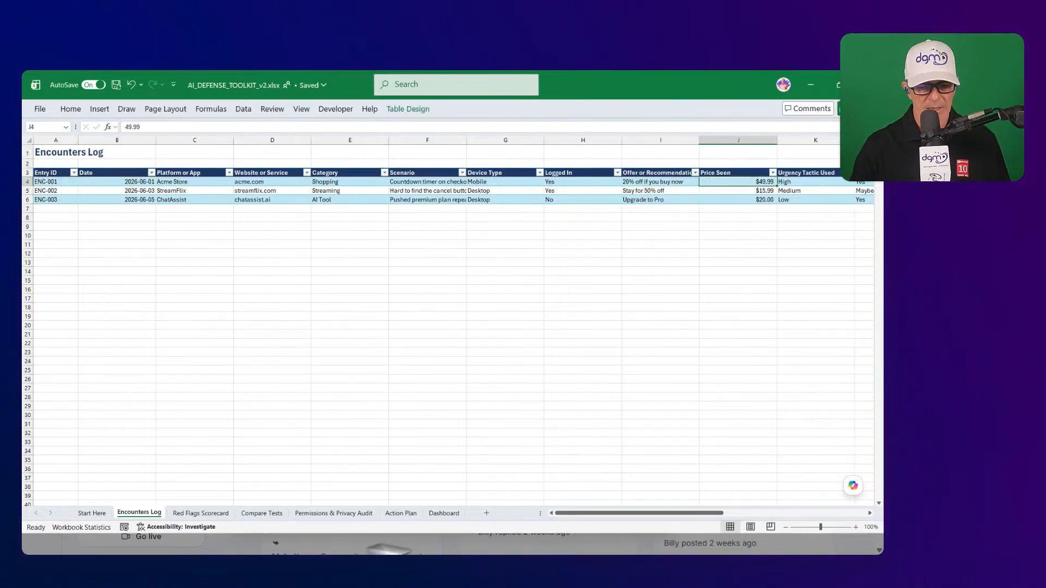
click(92, 513)
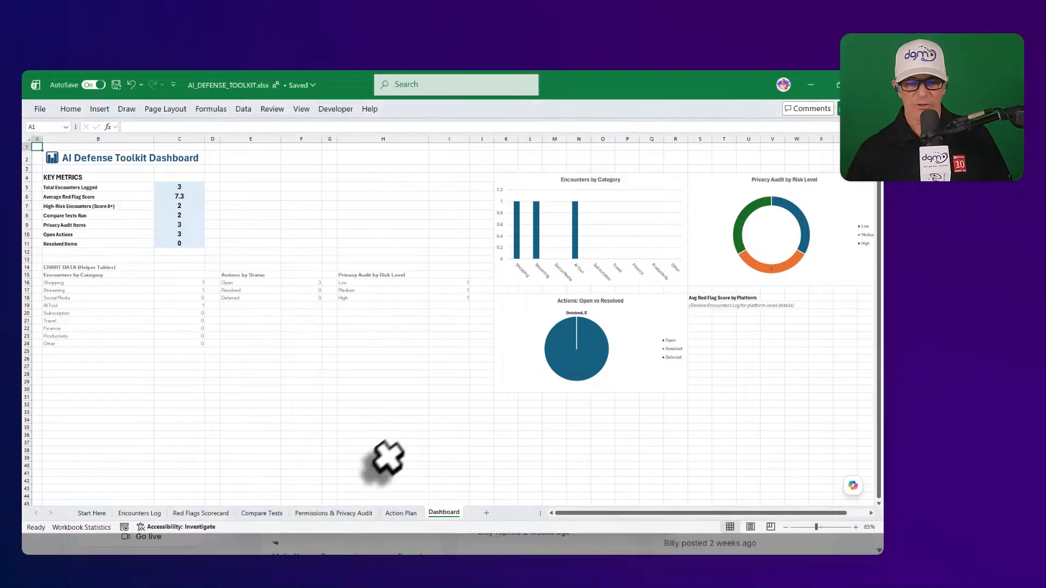
- Show the v2 workbook's Start Here guide describing all seven sheets
click(91, 513)
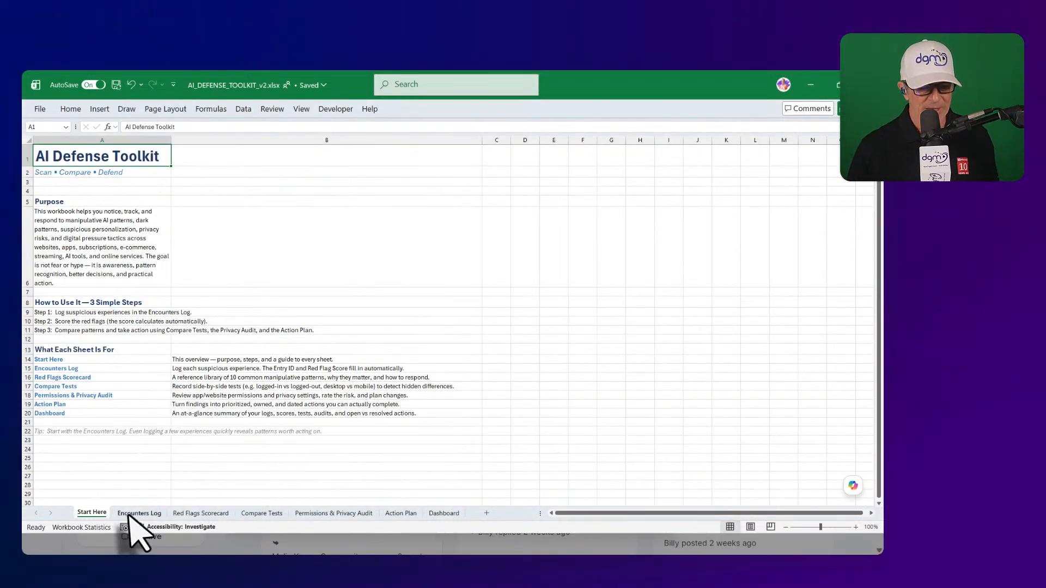
click(130, 515)
click(202, 515)
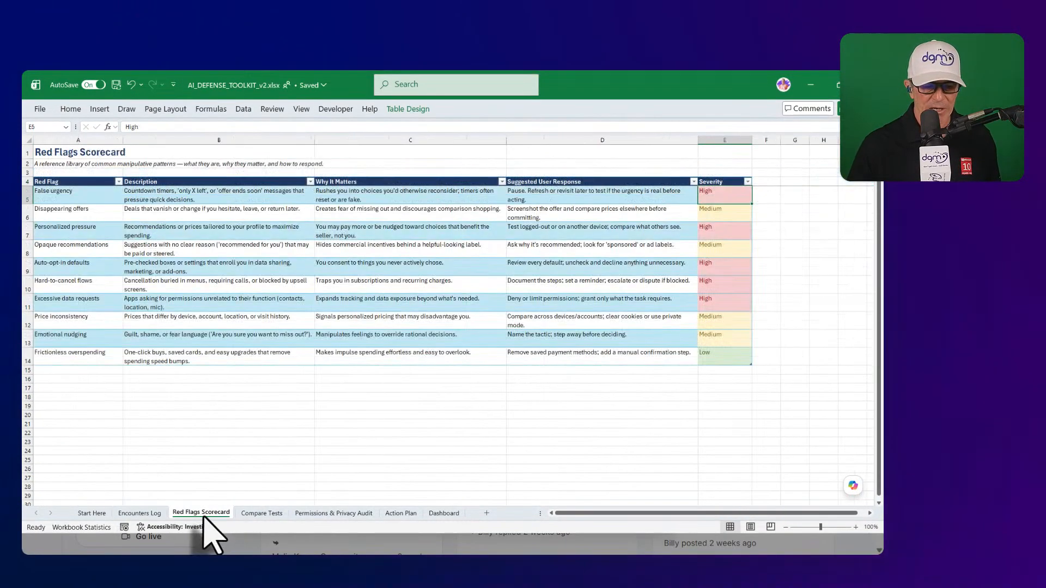
click(262, 515)
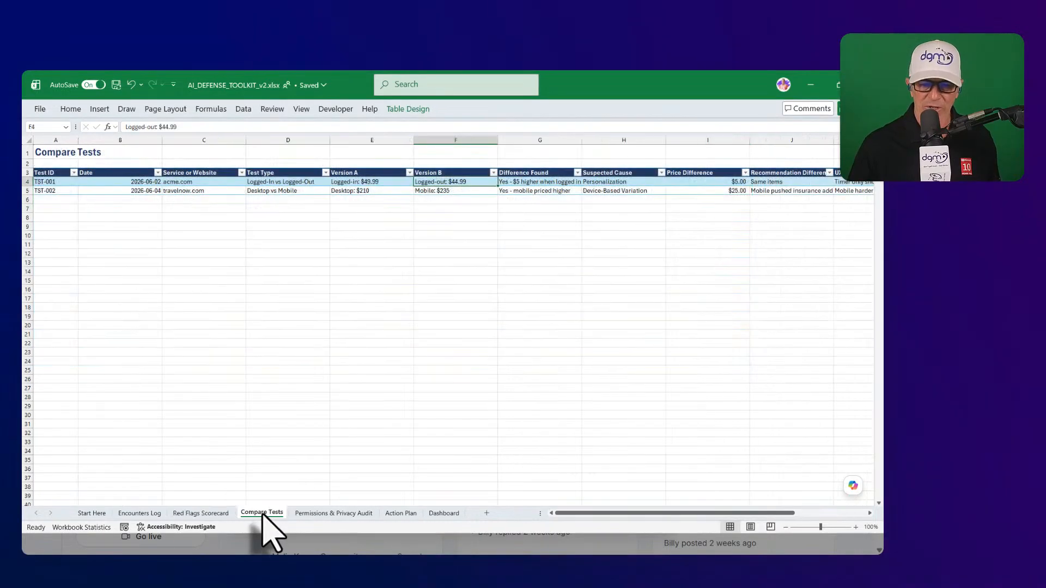
click(97, 514)
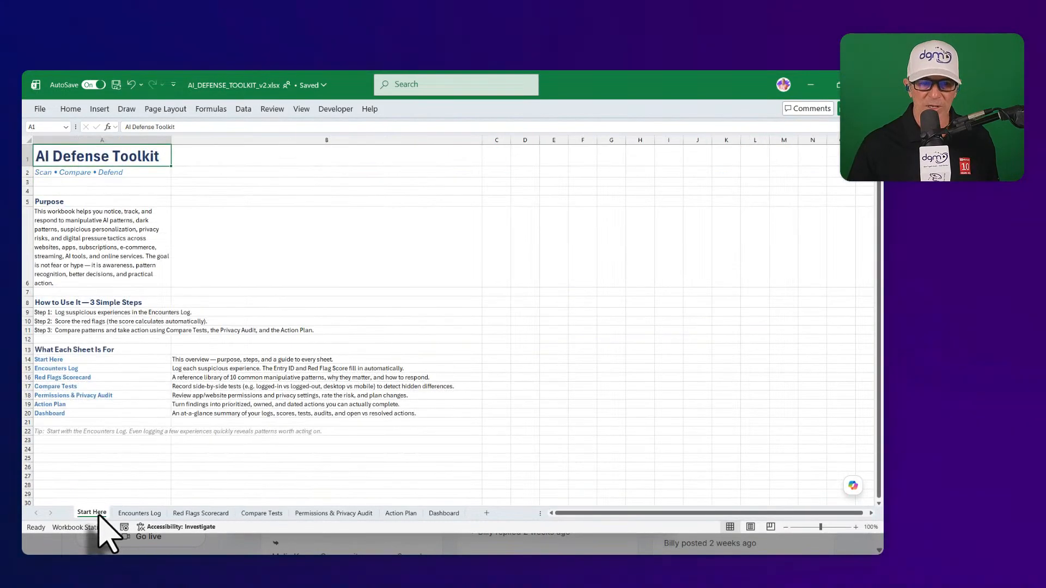